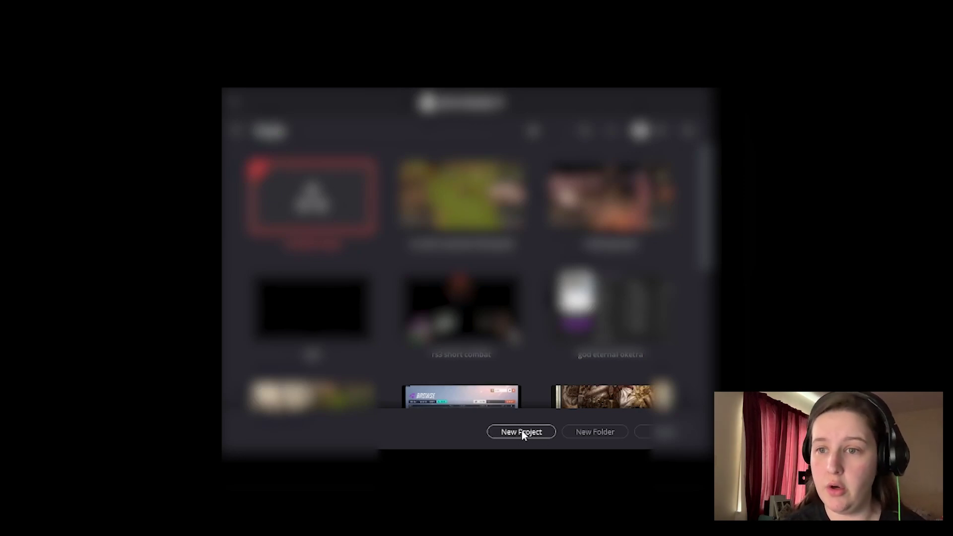
Step: Create a new project named "counterspell project"
click(528, 433)
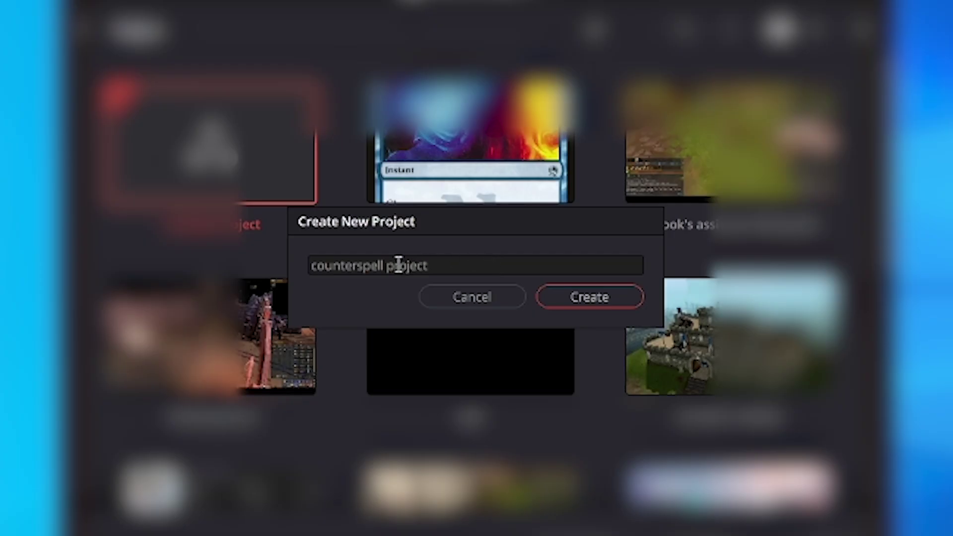
click(391, 265)
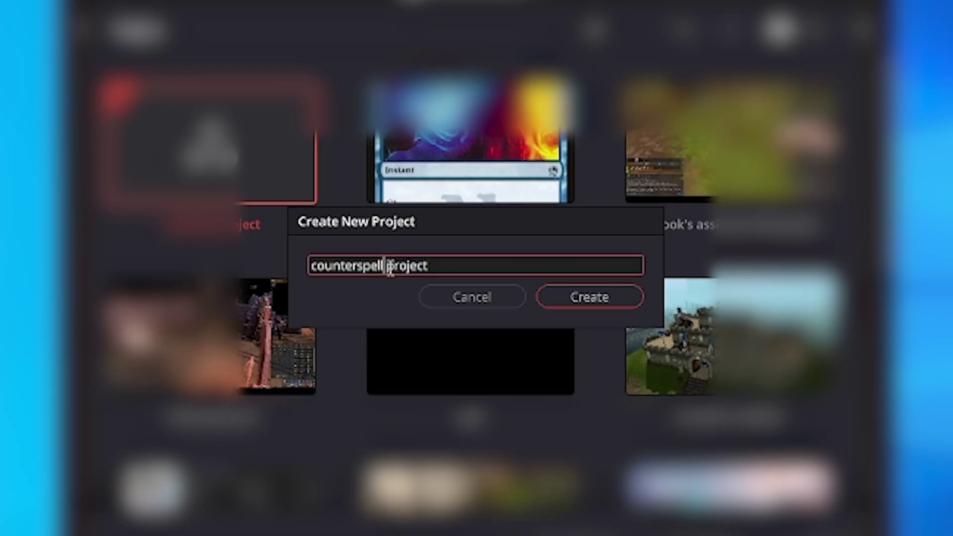
click(589, 298)
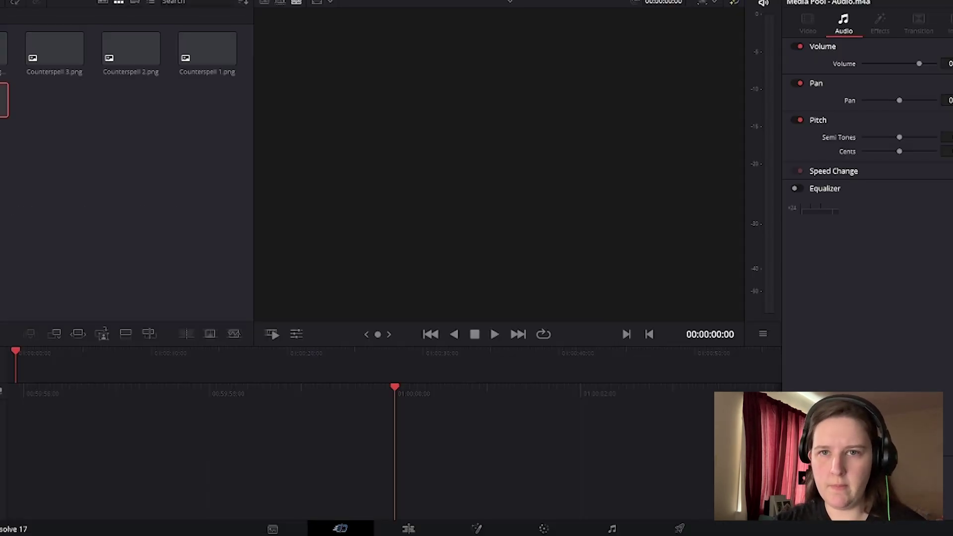
Step: Load Audio.m4a from the media pool into the source viewer and return its playhead to the beginning
click(181, 168)
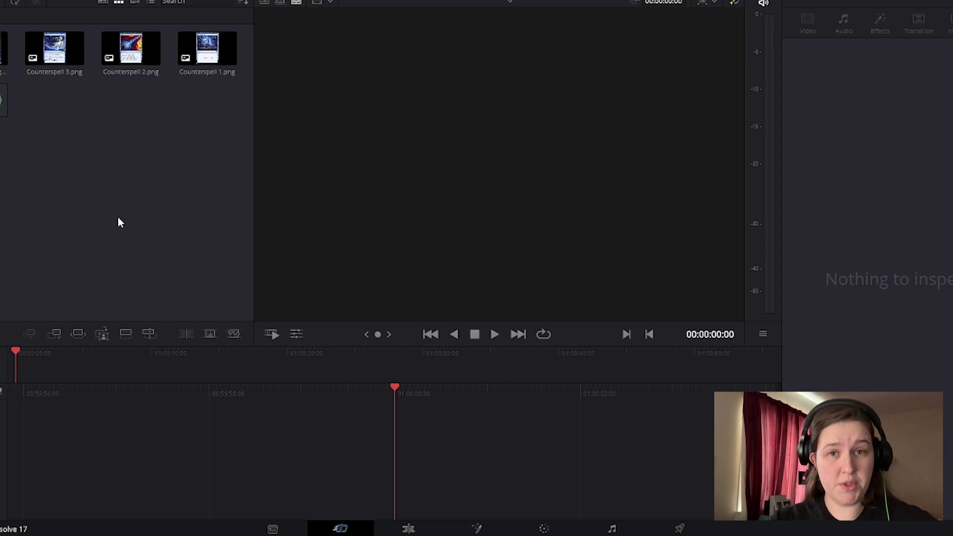
click(3, 100)
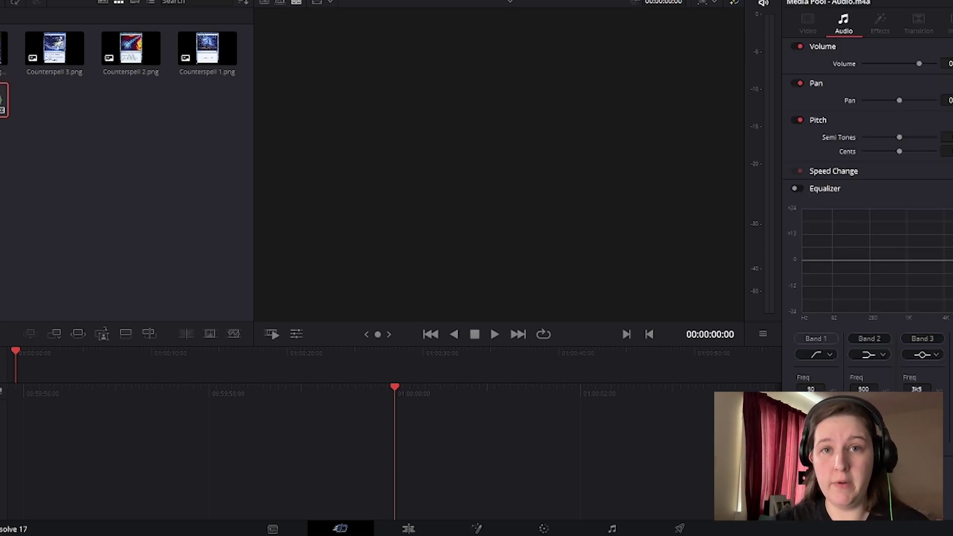
drag(3, 100, 32, 373)
click(4, 100)
drag(596, 305, 263, 305)
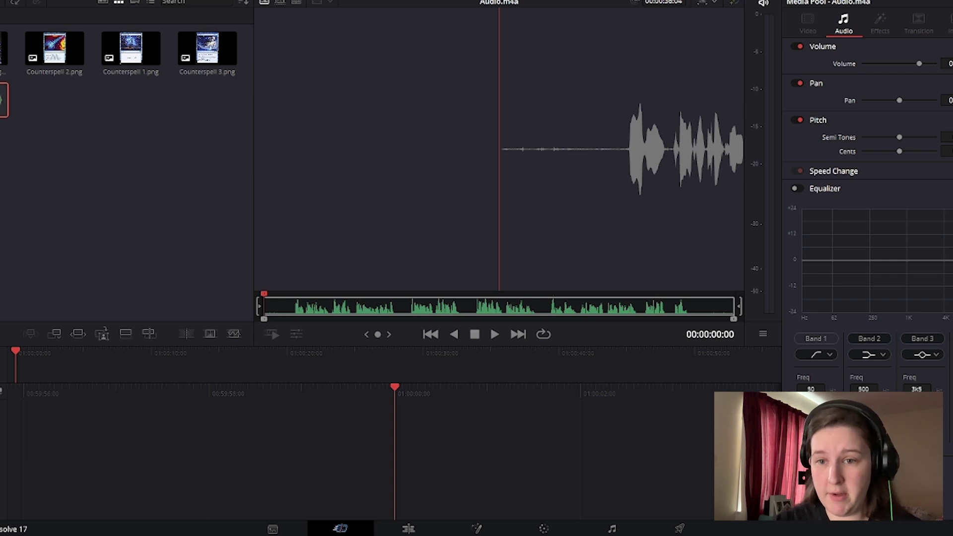
Step: Create a new timeline from Audio.m4a named "counterspell tl" with 2 video tracks and 1 audio track
key(ctrl+n)
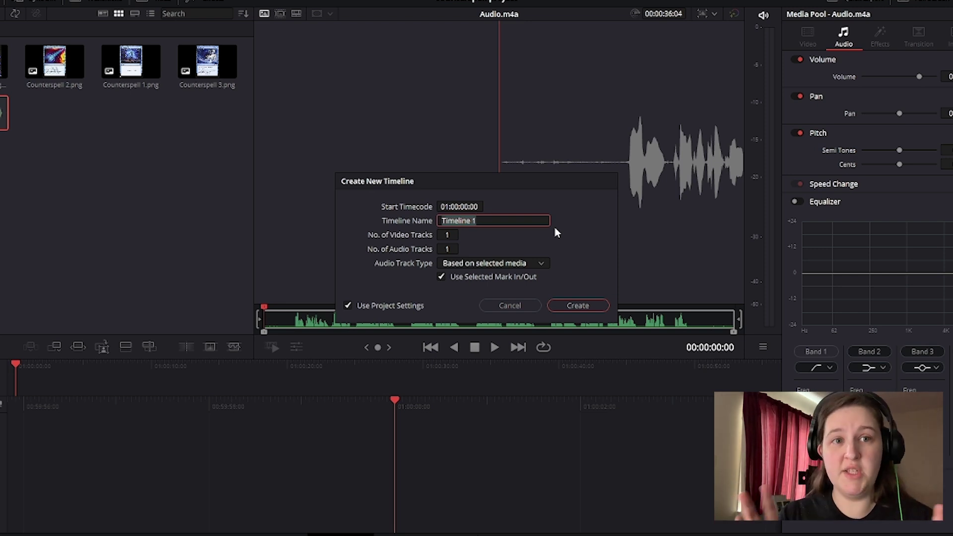
text(count)
key(BackSpace)
key(BackSpace)
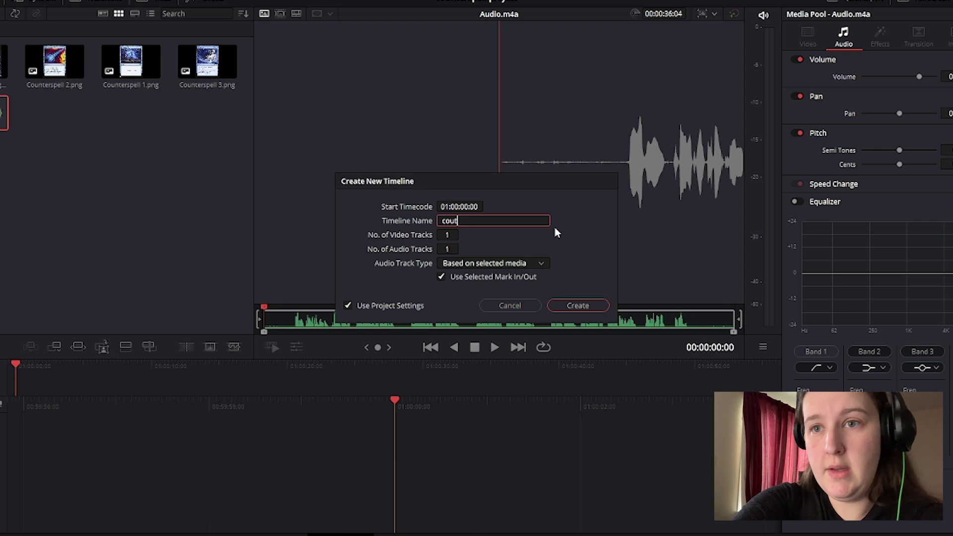
text(nterspell)
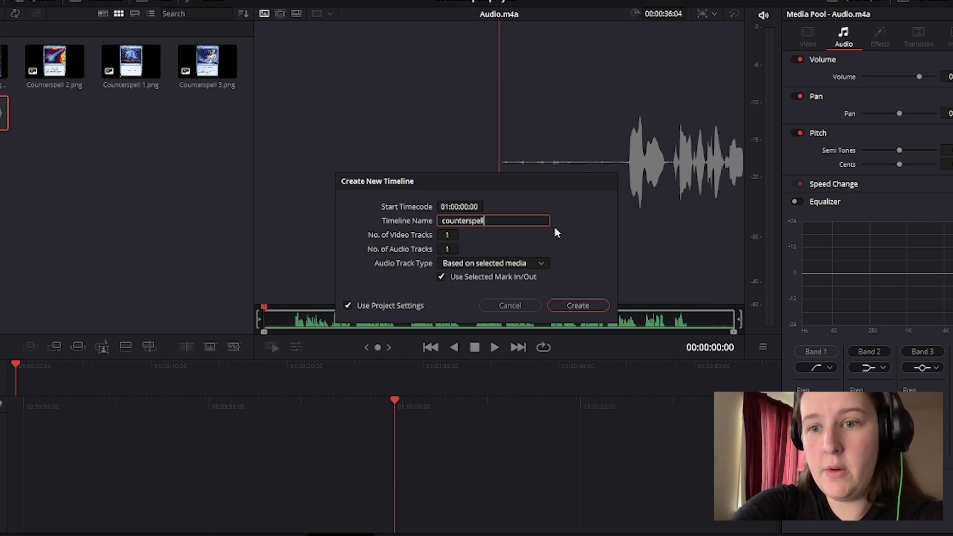
text( tl)
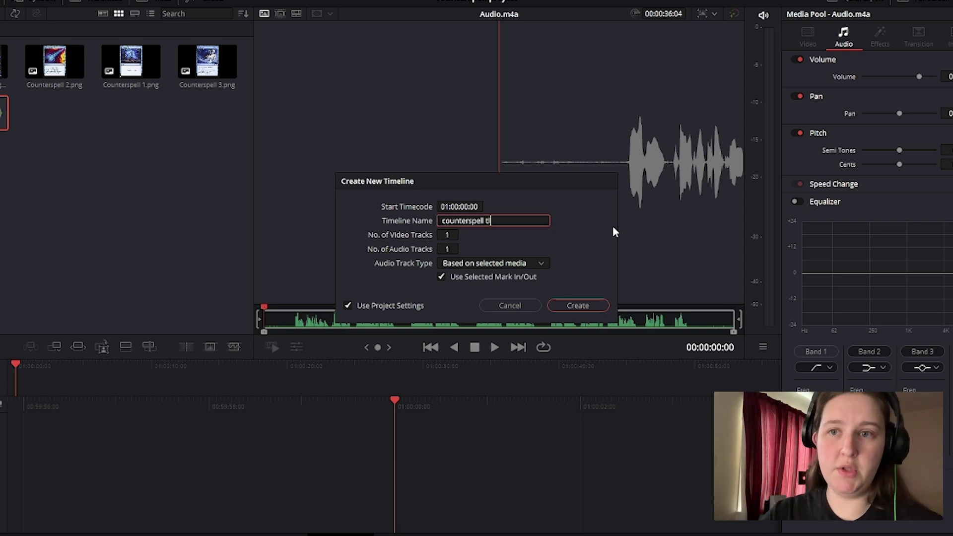
key(BackSpace)
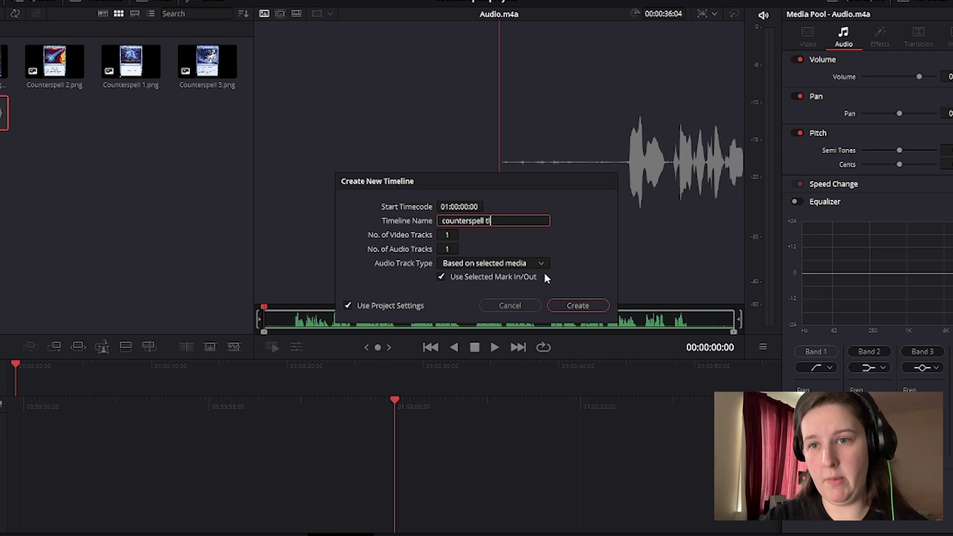
click(453, 237)
double_click(451, 237)
text(2)
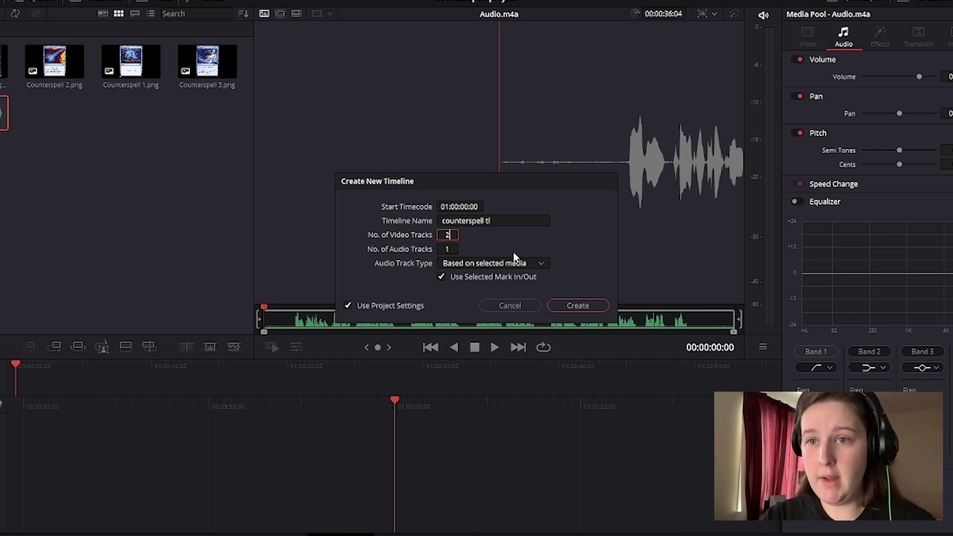
click(578, 306)
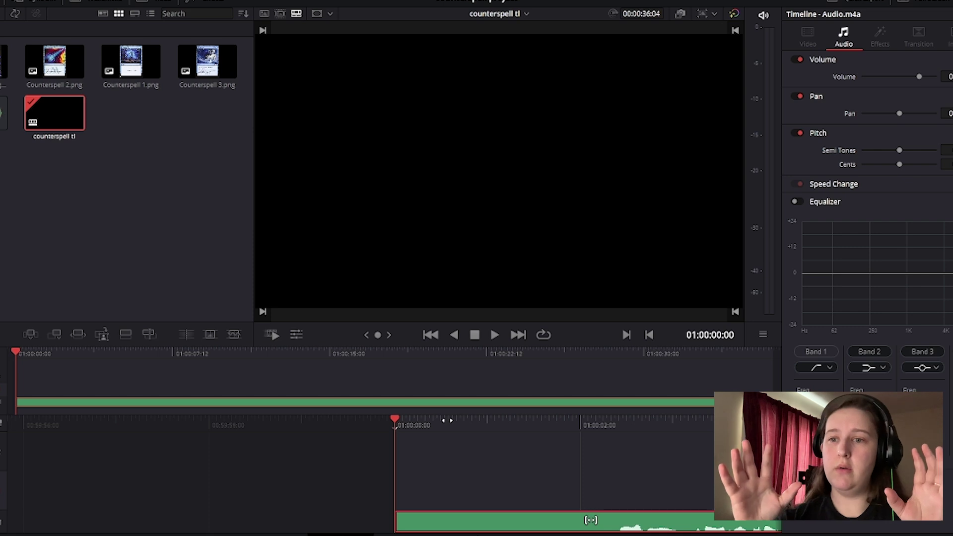
Step: Play the opening seconds of the timeline's audio and return the playhead to the start
click(580, 466)
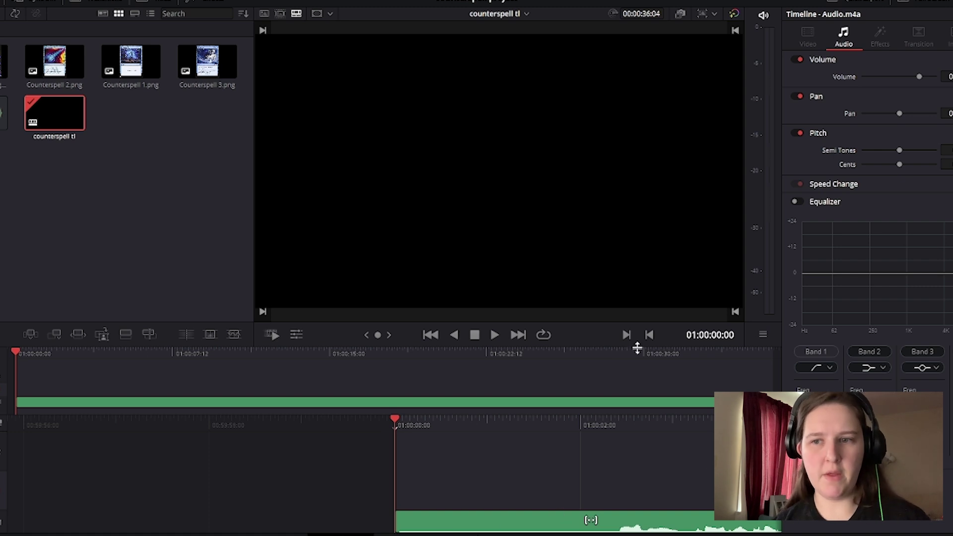
click(492, 335)
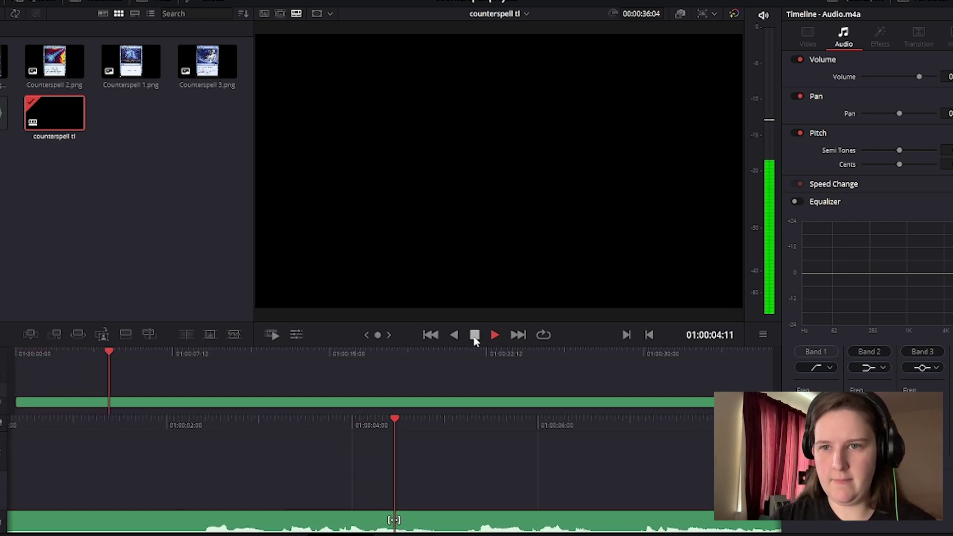
click(475, 337)
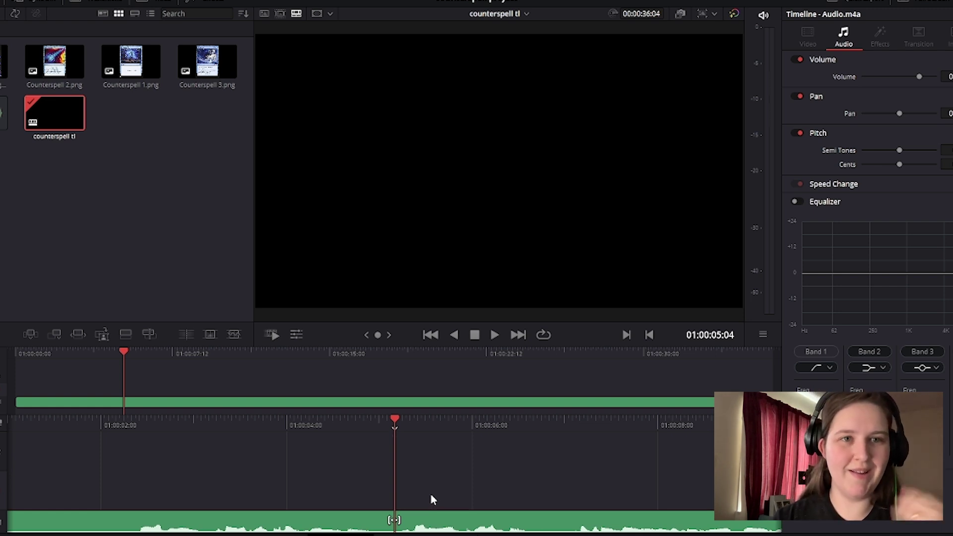
click(97, 424)
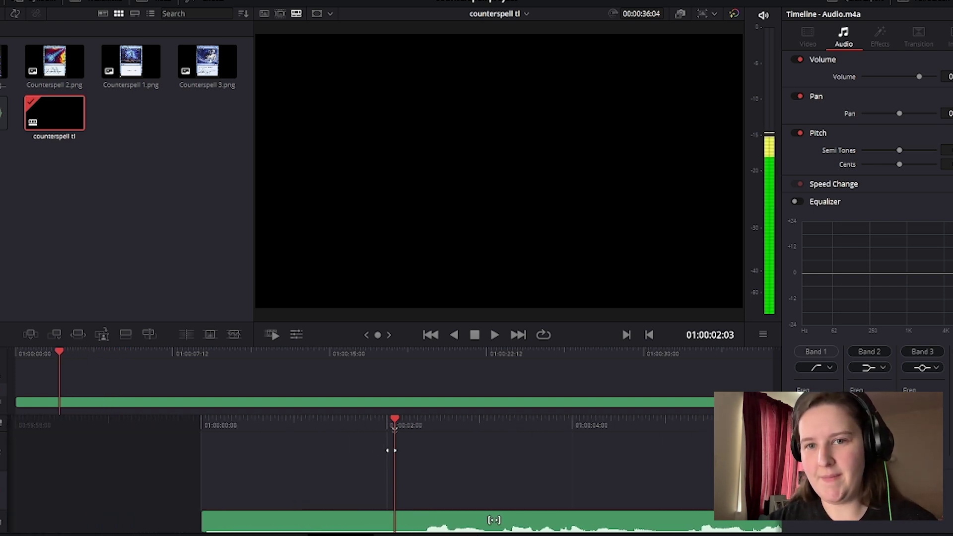
key(Home)
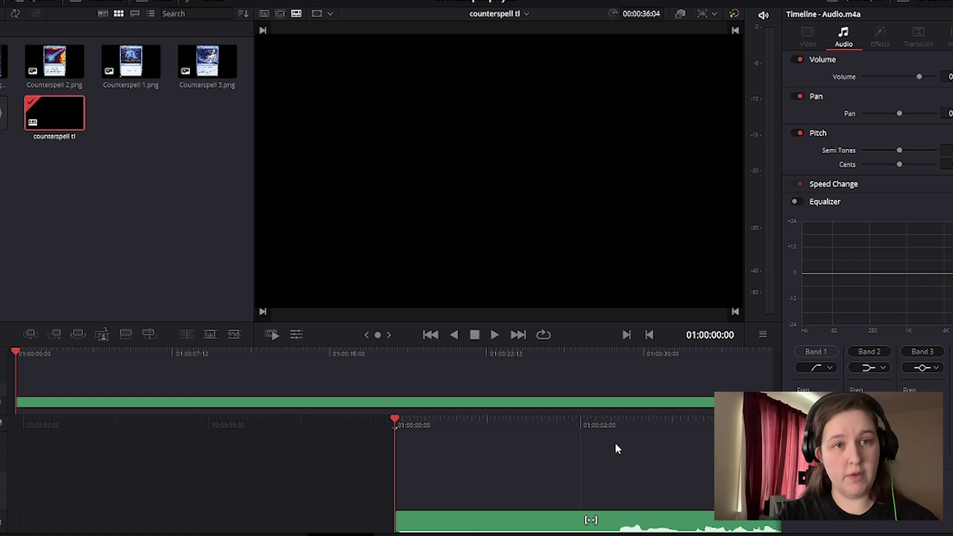
Step: Split the audio clip at 01:00:02:08, just before the speech waveform begins
click(615, 443)
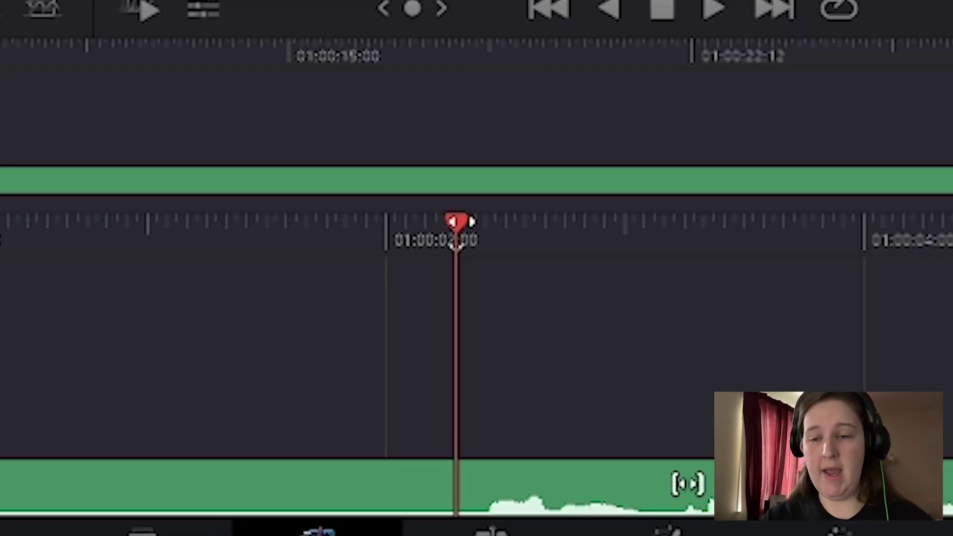
drag(471, 222, 458, 242)
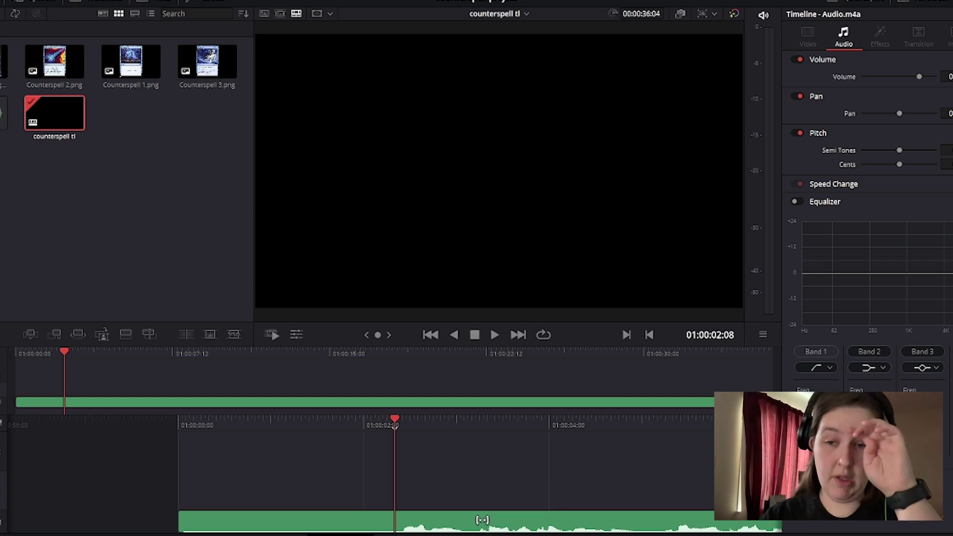
key(ctrl+b)
drag(395, 425, 427, 423)
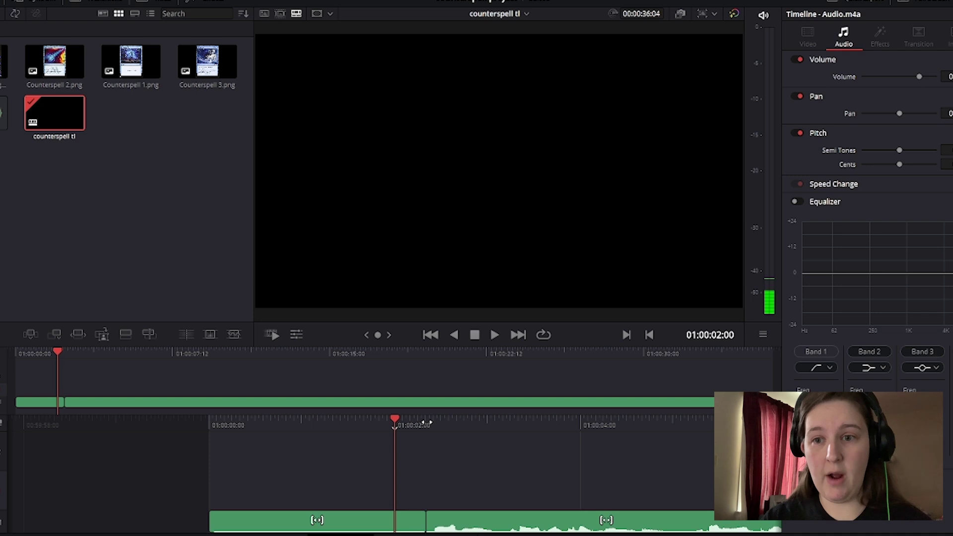
Step: Delete the silent audio segment before the split at the beginning of the timeline
click(375, 519)
right_click(373, 521)
click(362, 525)
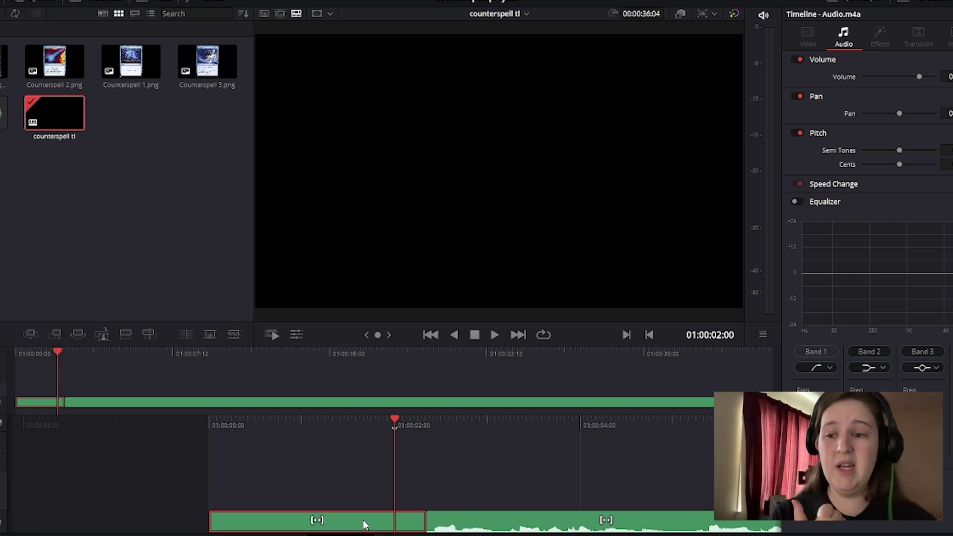
key(BackSpace)
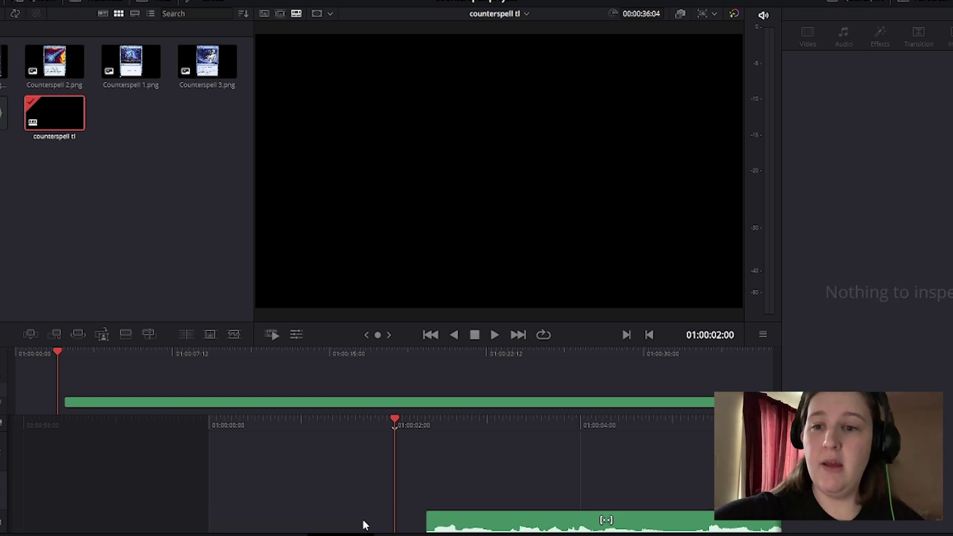
Step: Move the remaining audio clip to the start of the timeline at 01:00:00:00, closing the gap
drag(318, 420, 563, 421)
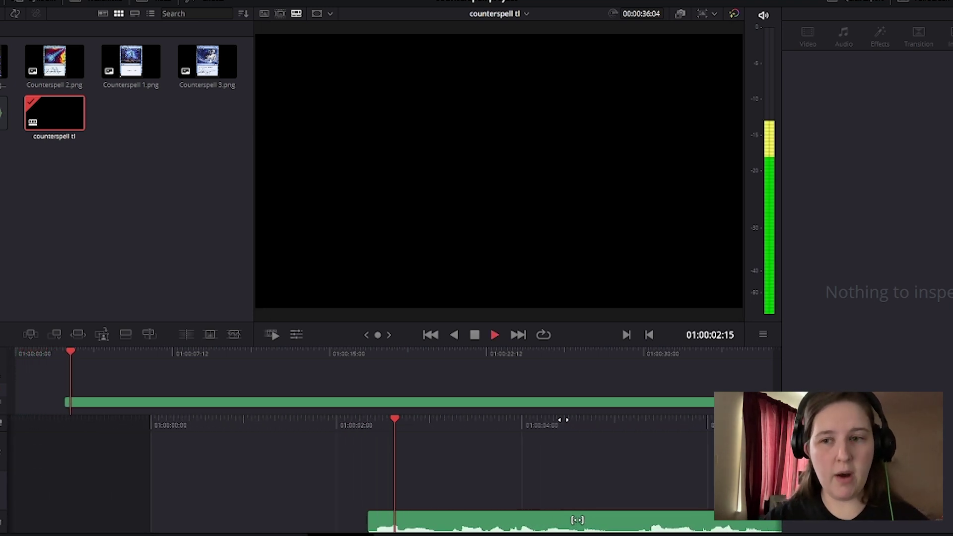
key(space)
key(Home)
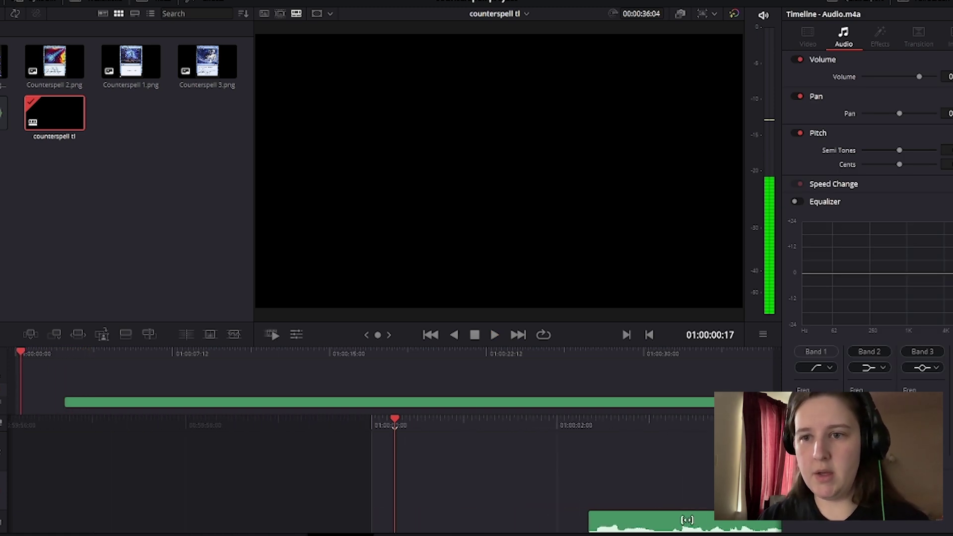
drag(672, 522, 438, 516)
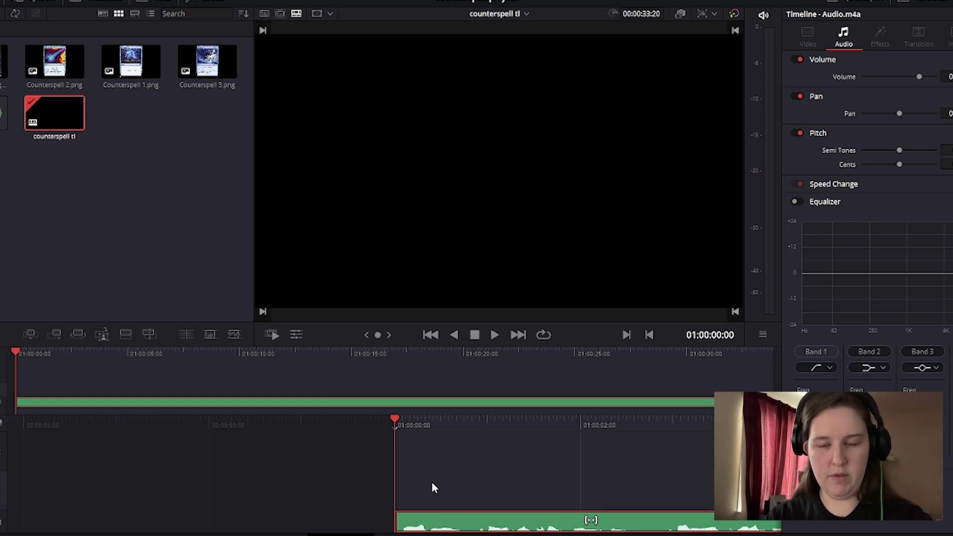
click(474, 443)
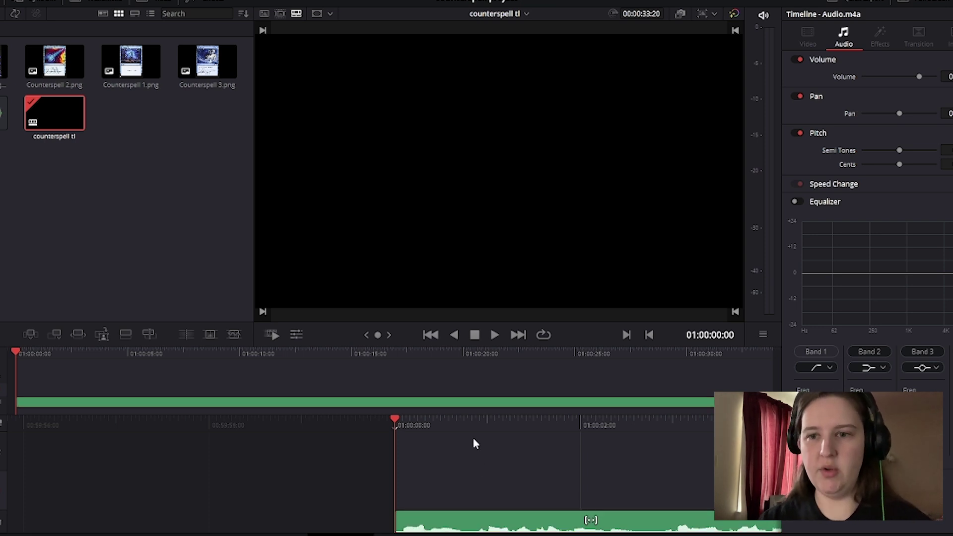
Step: Listen to the trimmed audio from the start through the first pause between spoken passages
drag(473, 426, 581, 428)
key(space)
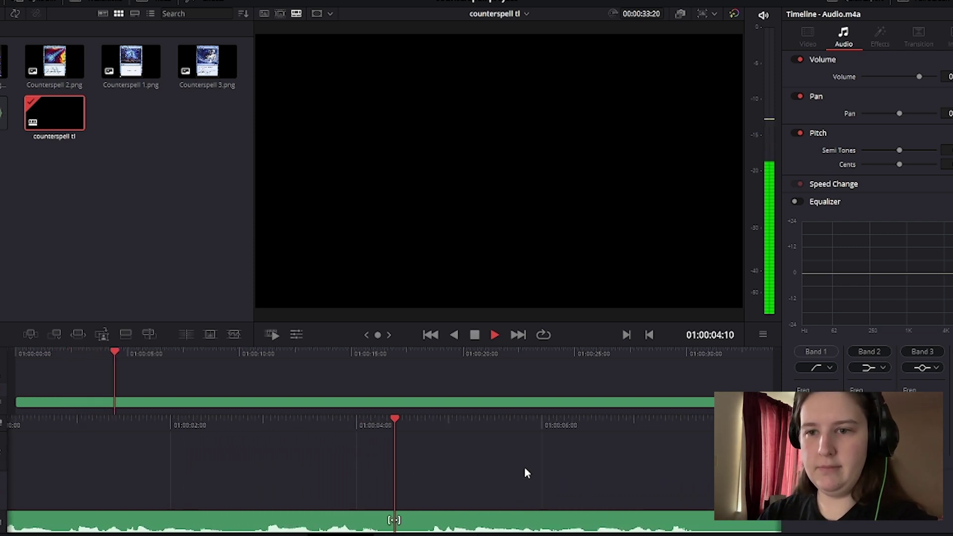
key(space)
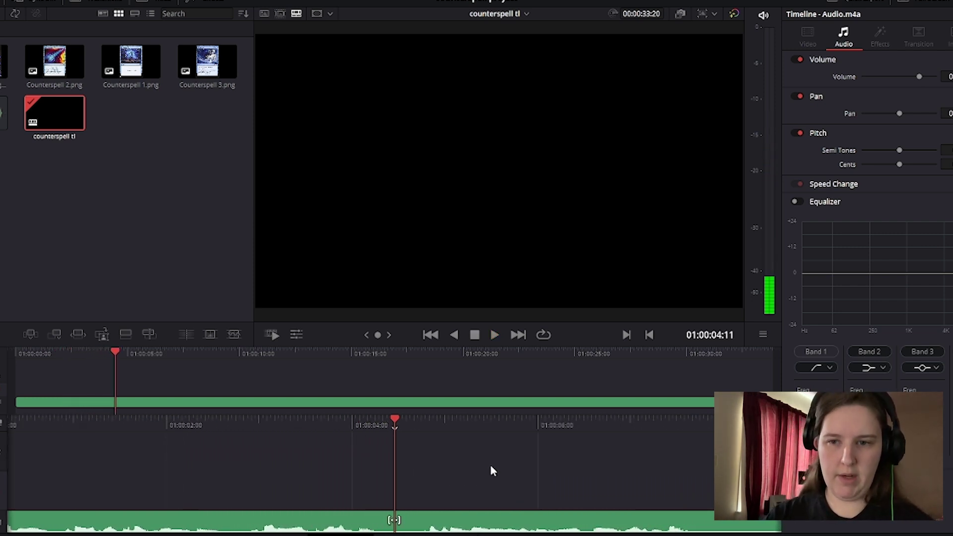
drag(361, 423, 772, 426)
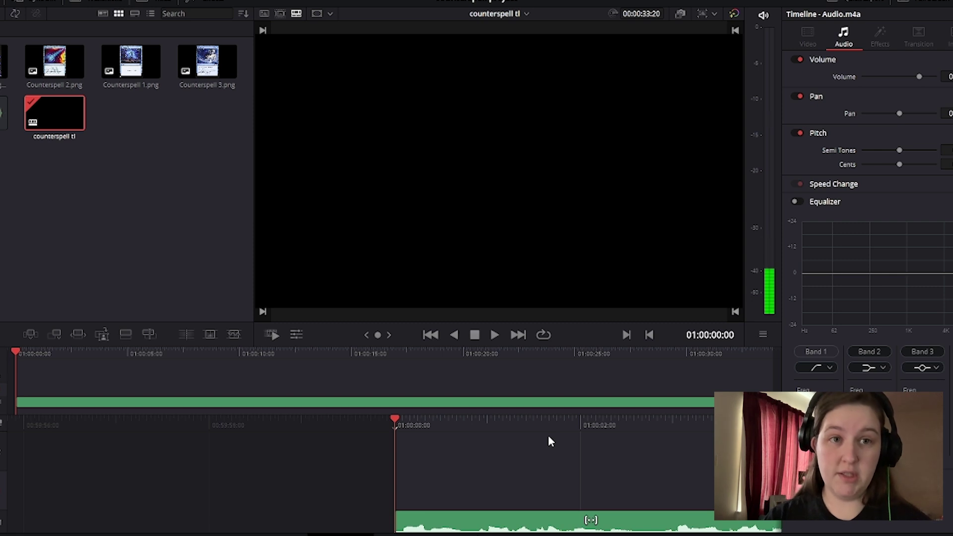
key(space)
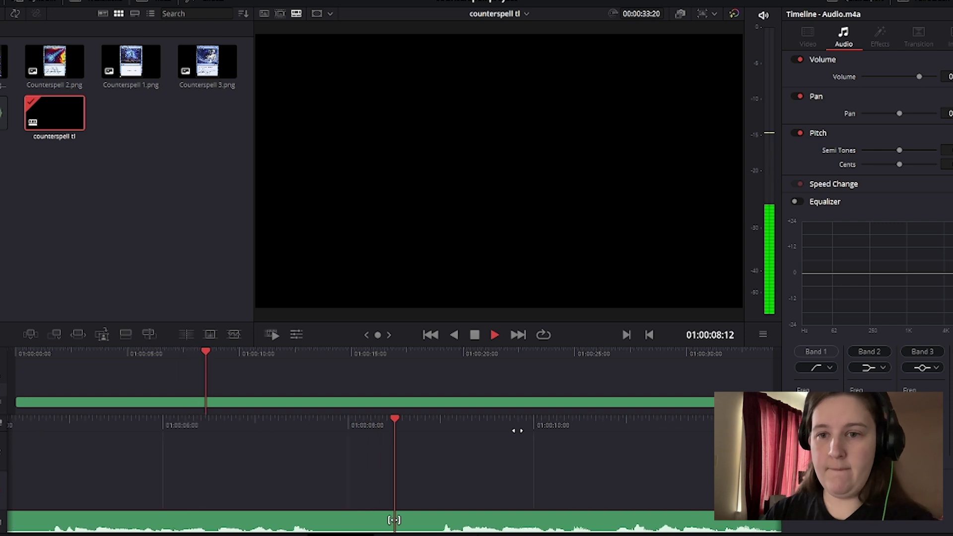
key(space)
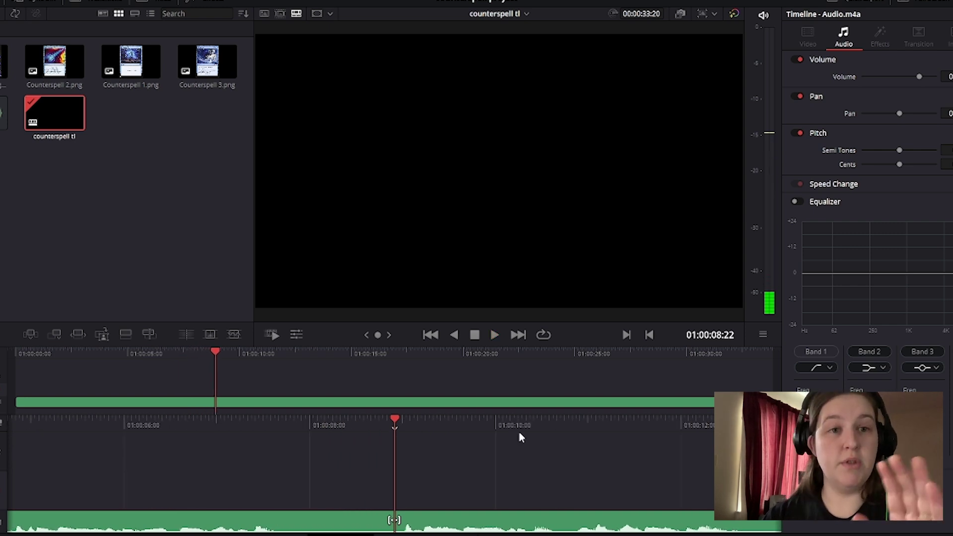
Step: Split the audio clip at 01:00:07:19, in the pause before the second spoken passage
drag(463, 421, 566, 432)
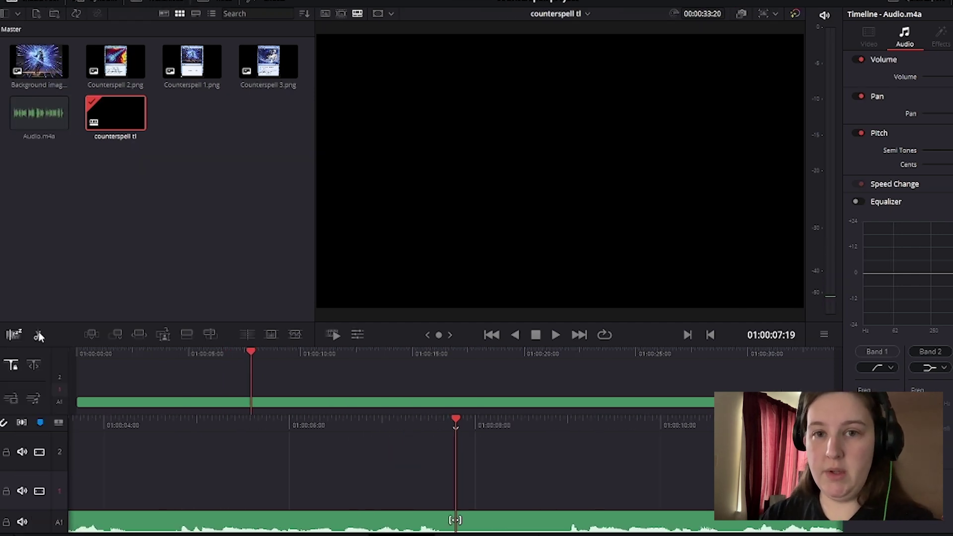
click(40, 337)
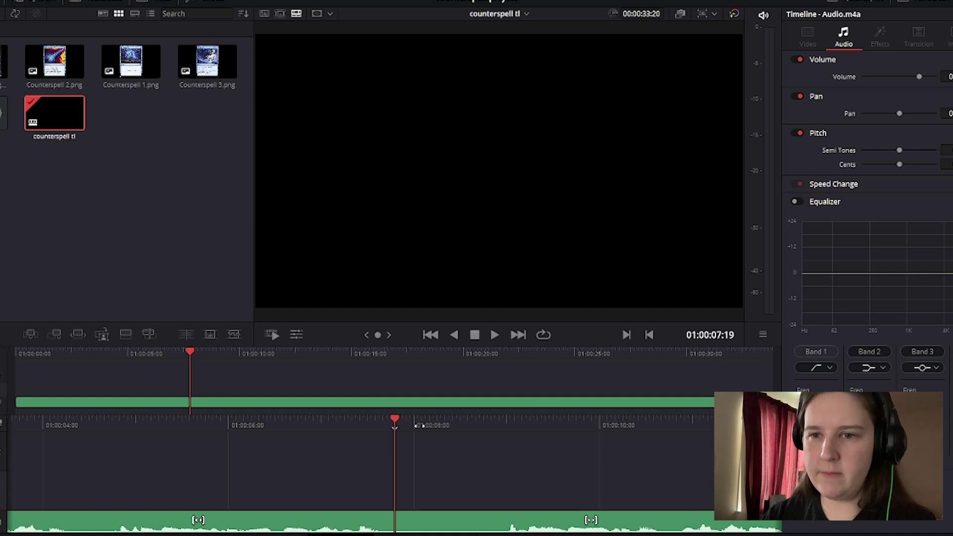
key(ctrl+b)
key(space)
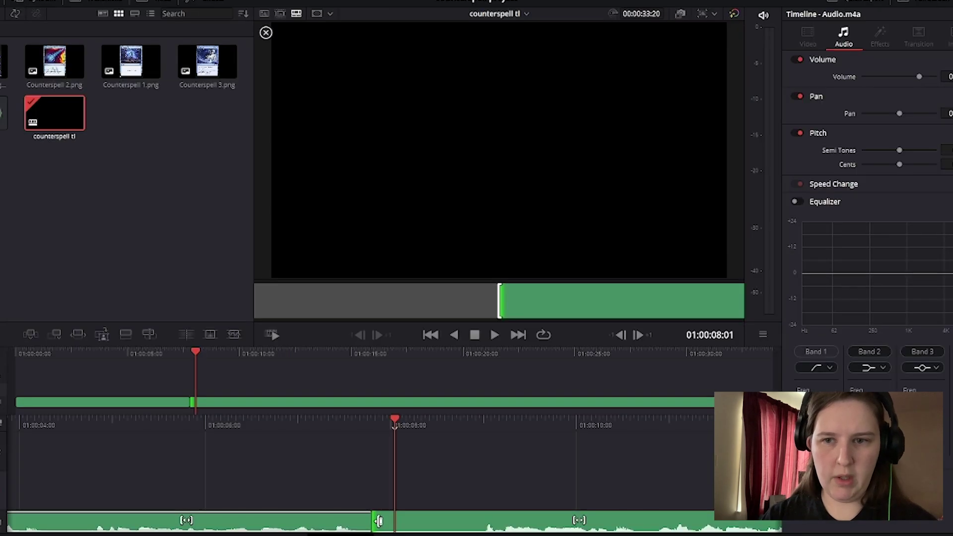
Step: Trim the pause off the start of the second audio clip and move the clip back against the end of the first clip
drag(382, 520, 485, 514)
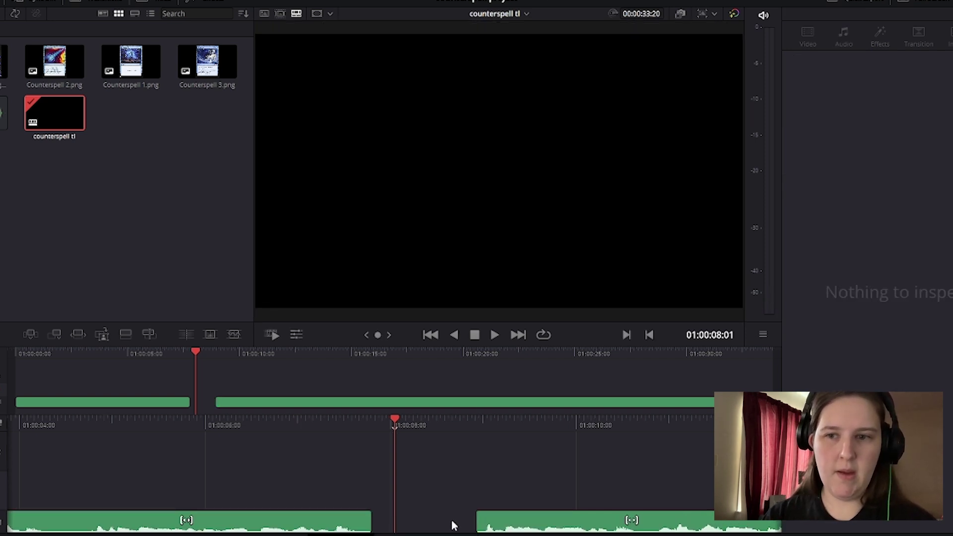
click(511, 524)
drag(511, 524, 408, 519)
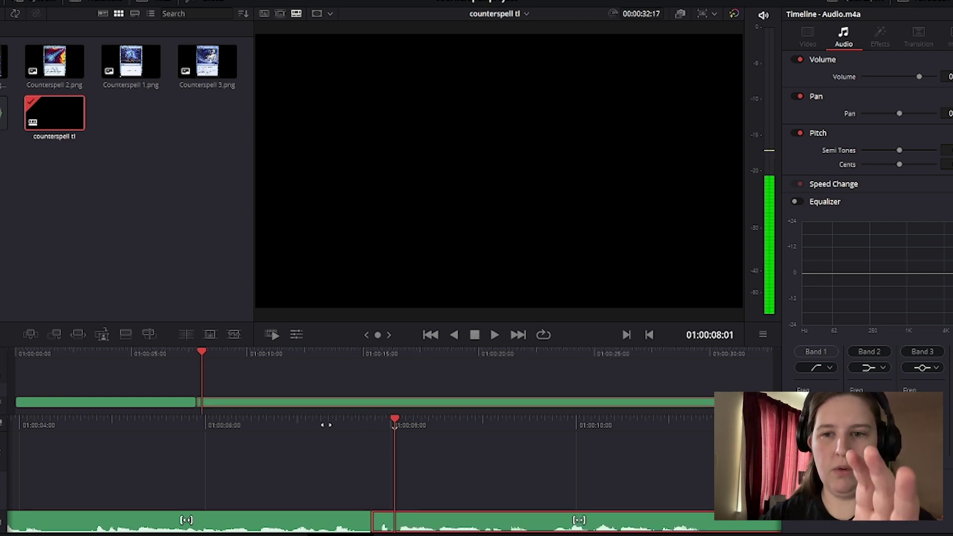
Step: Listen to the audio across the join between the first and second clips
drag(346, 424, 558, 424)
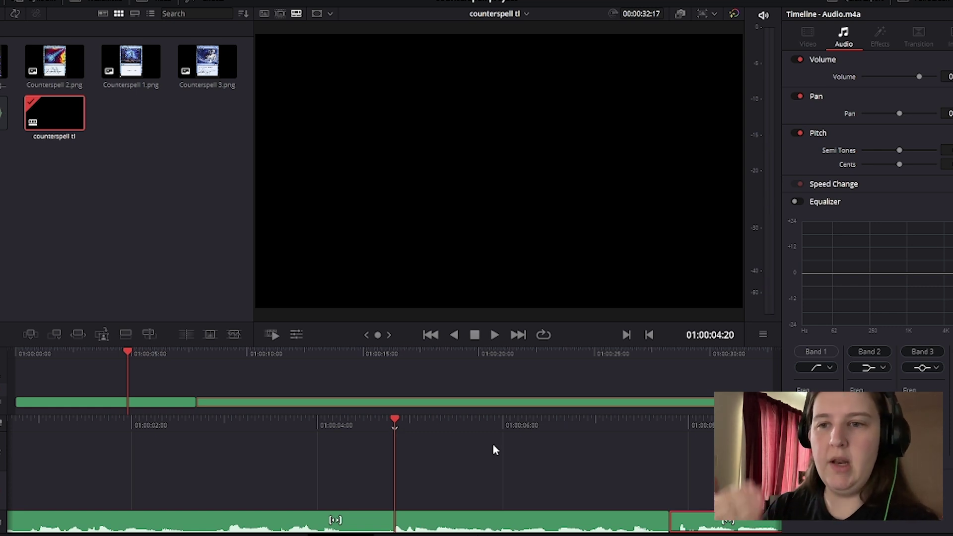
key(space)
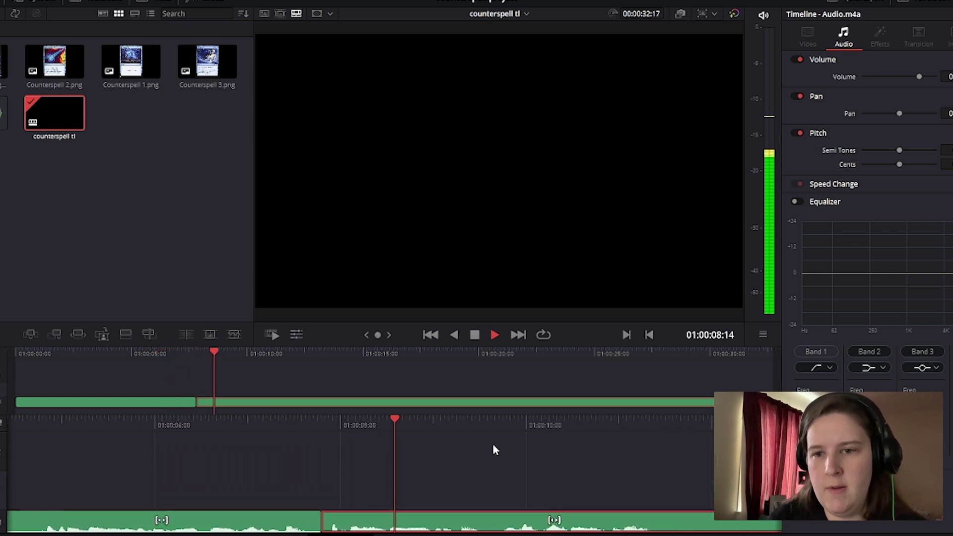
key(space)
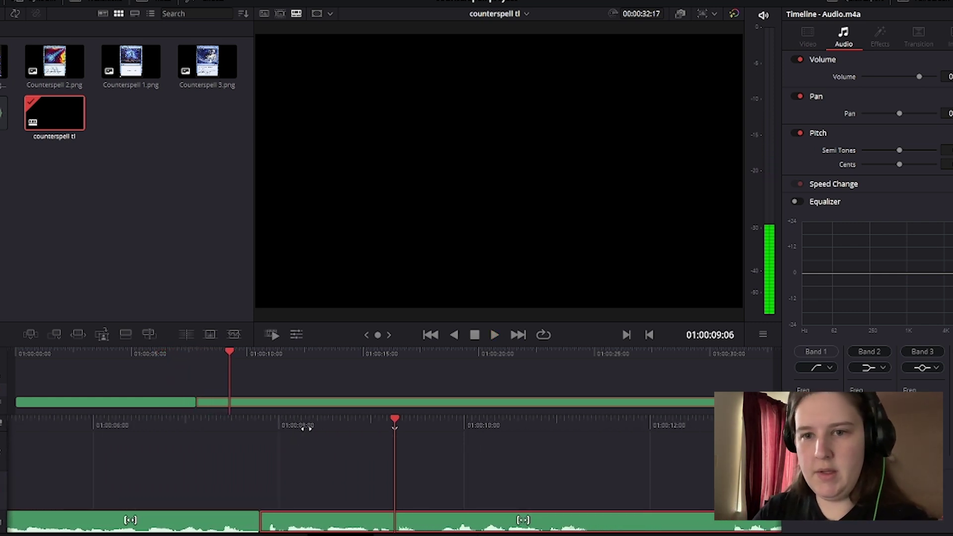
click(337, 431)
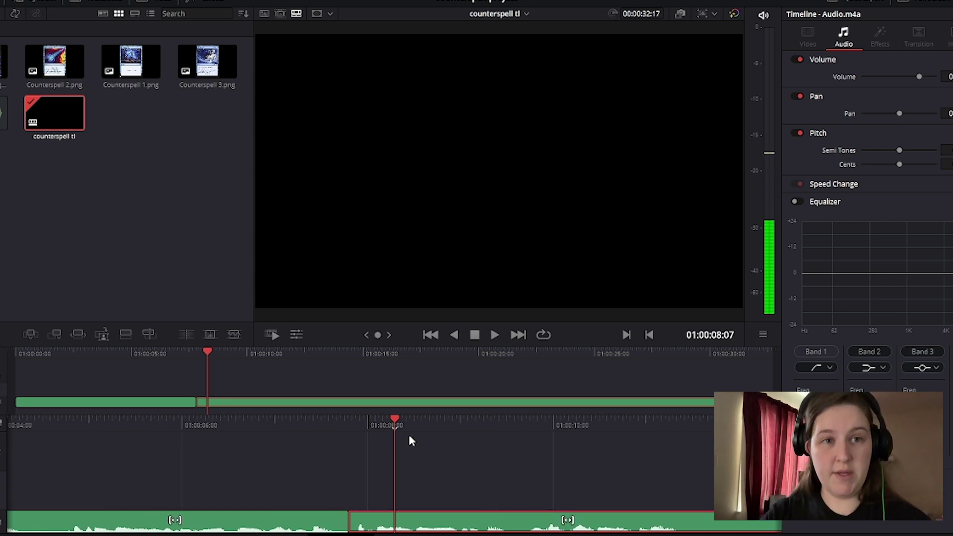
Step: Play on through the second clip and split it at 01:00:11:18, where the next pause begins
drag(584, 442, 628, 417)
drag(565, 421, 632, 419)
key(space)
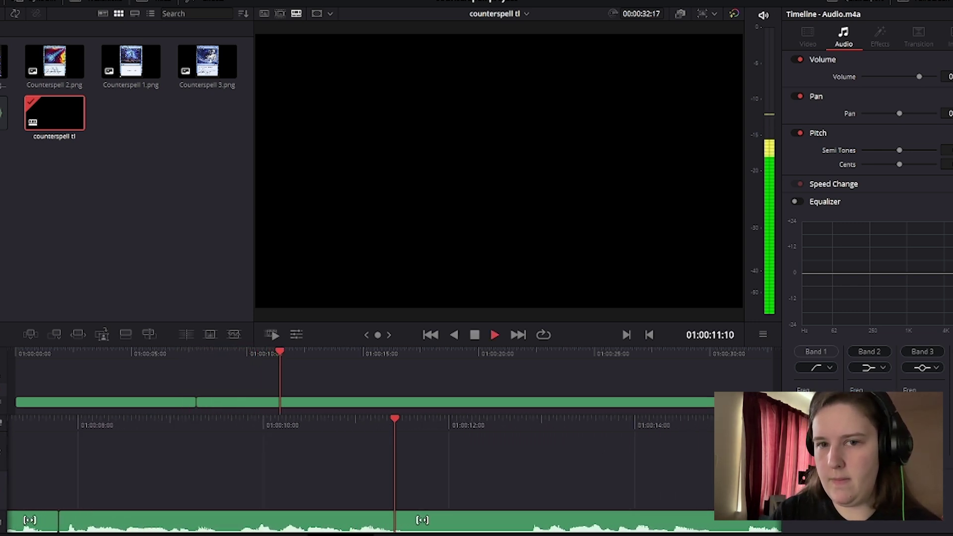
key(space)
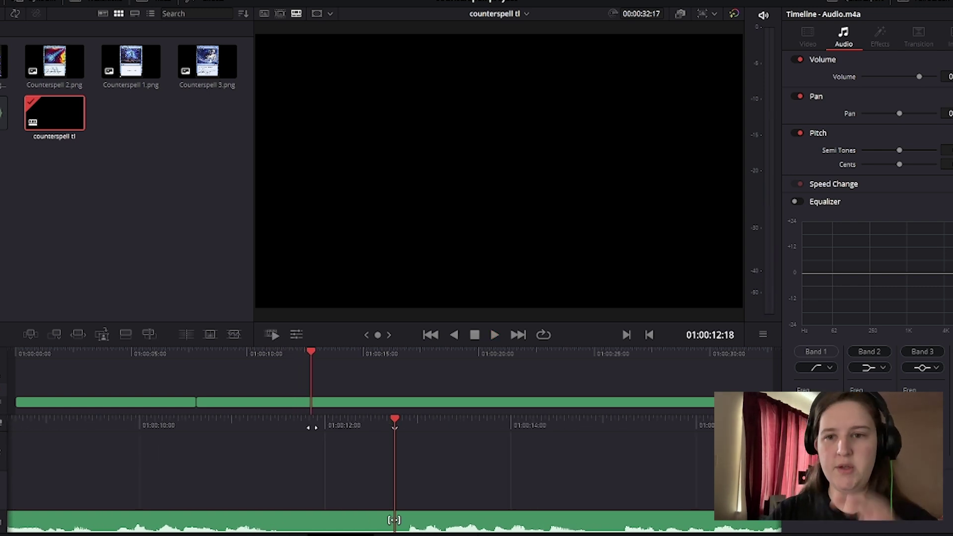
drag(310, 427, 419, 426)
drag(483, 412, 571, 413)
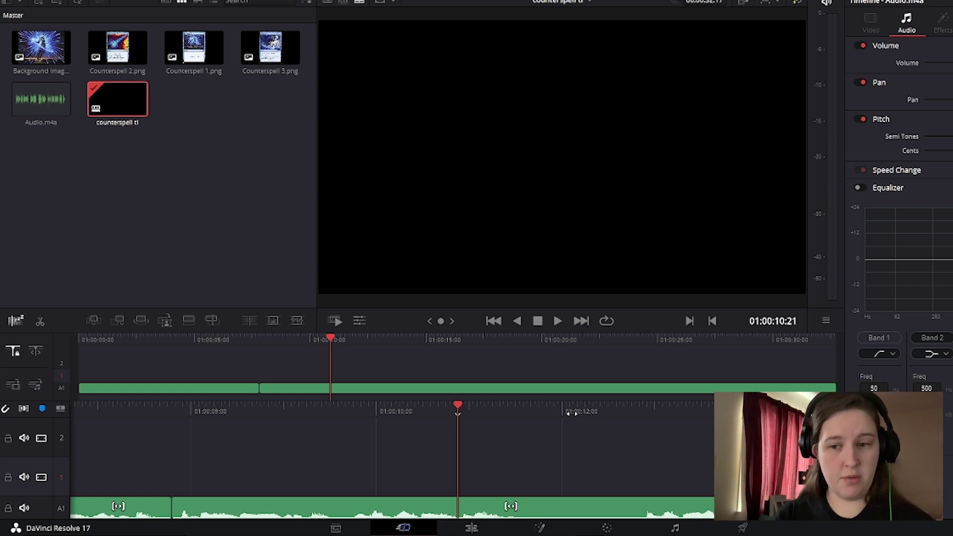
key(space)
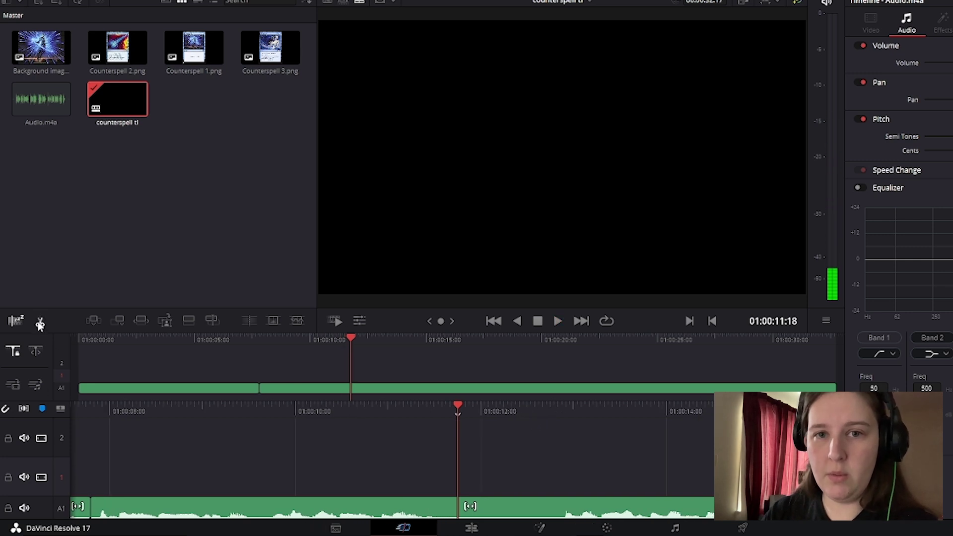
key(ctrl+b)
Step: Cut out the pause between 01:00:11:18 and 01:00:12:19 and move the following audio clip back to close the gap
key(space)
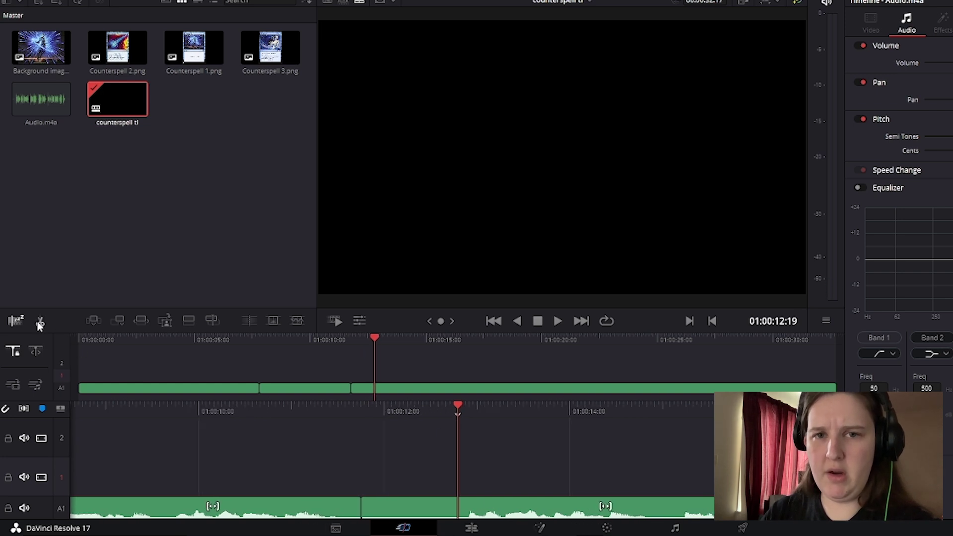
click(437, 512)
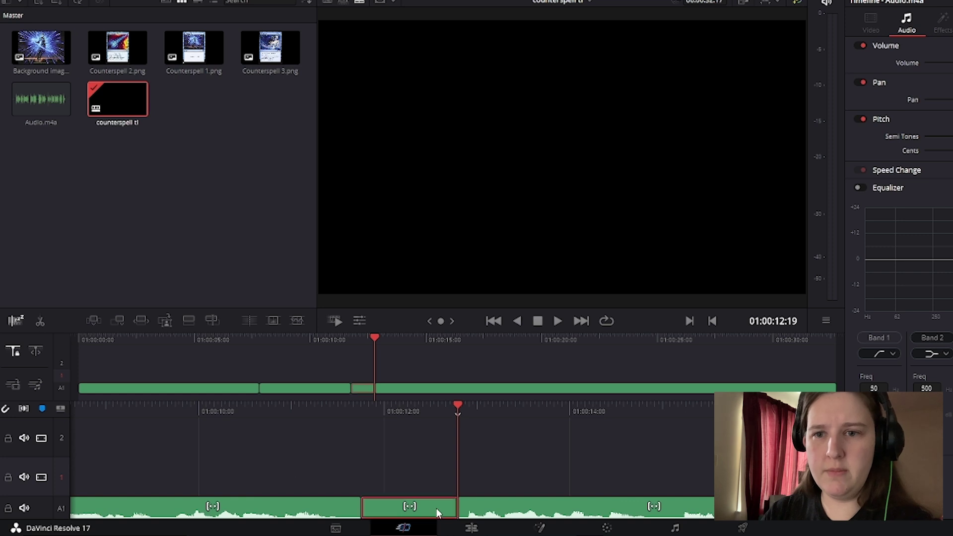
key(Delete)
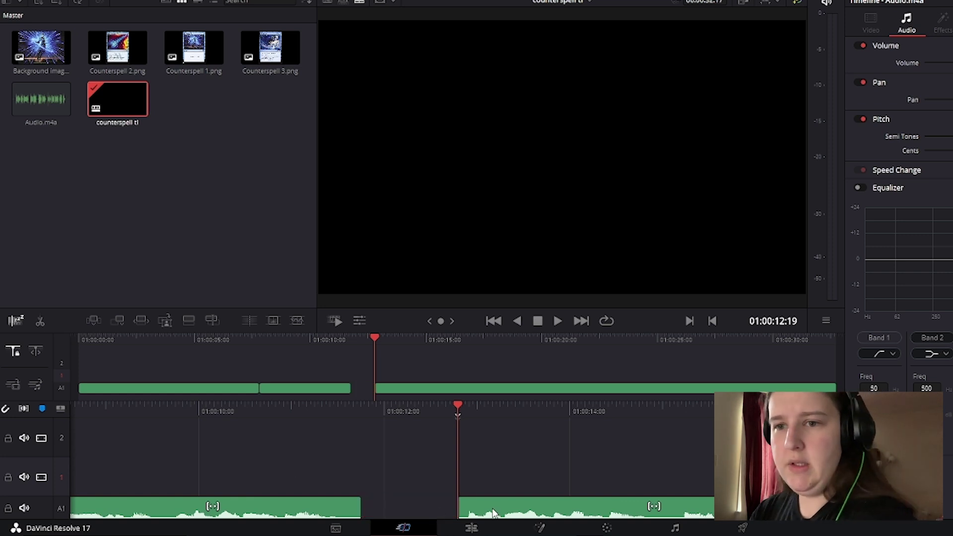
drag(430, 511, 392, 505)
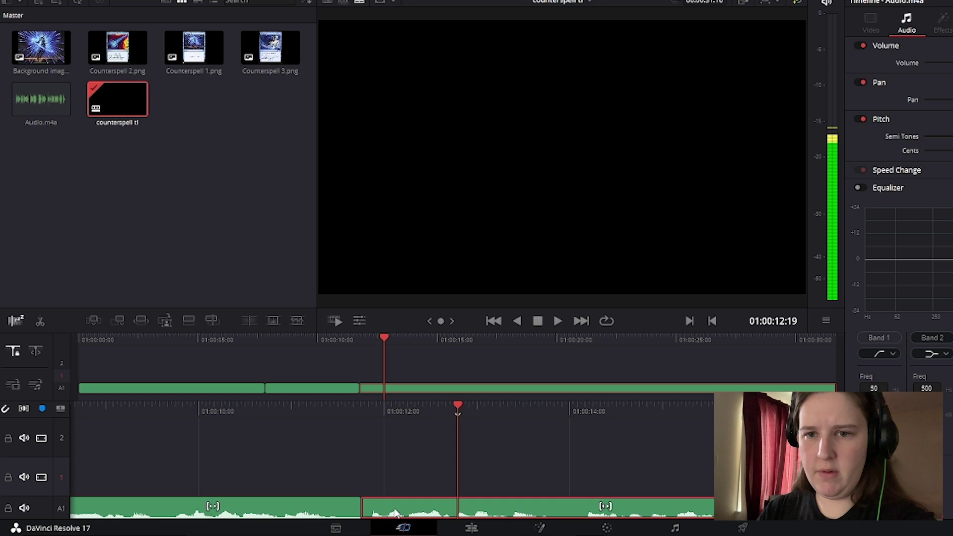
Step: Play on from the new join and split the last audio clip at 01:00:16:11, at the start of the next pause
drag(391, 410, 713, 412)
key(space)
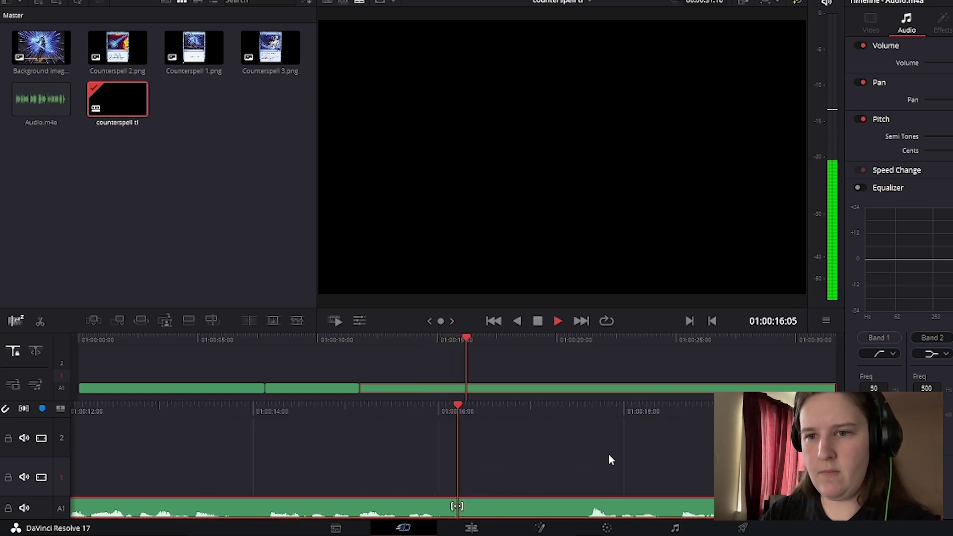
key(space)
drag(423, 406, 591, 404)
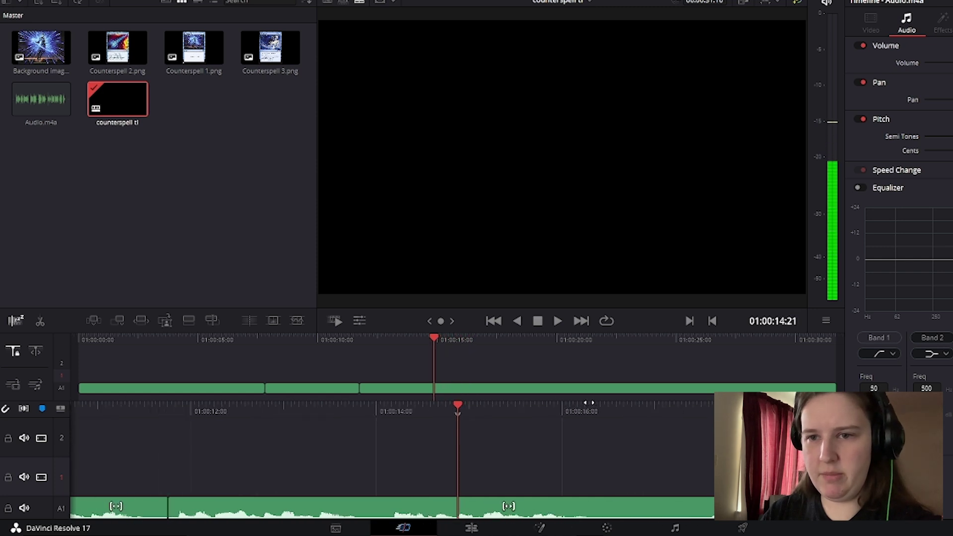
key(space)
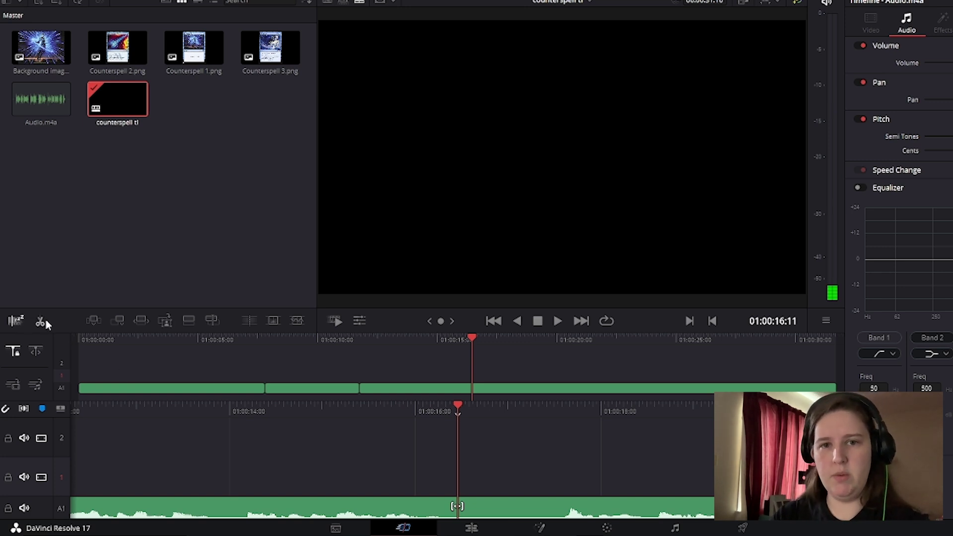
key(space)
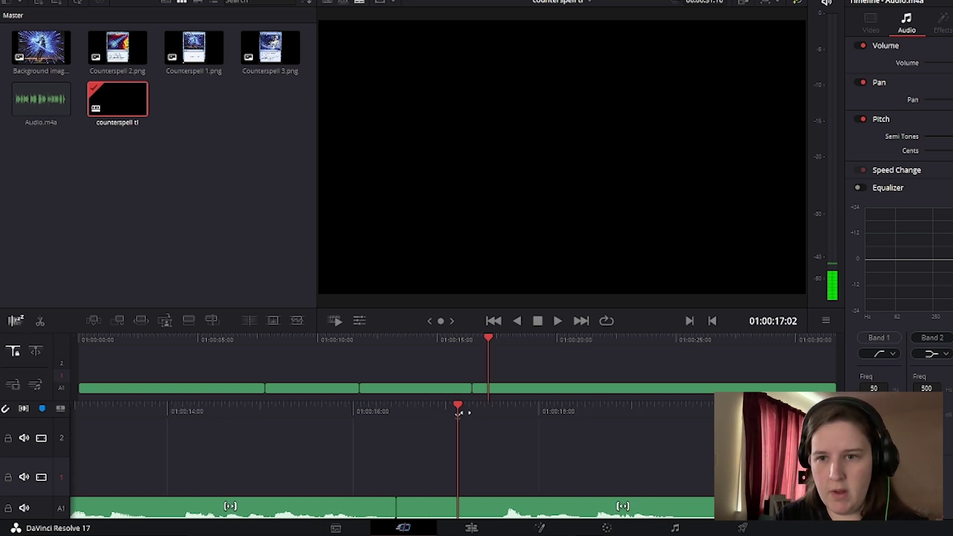
Step: Cut out the pause between 01:00:16:11 and 01:00:17:12 and move the following audio clip back to close the gap
key(space)
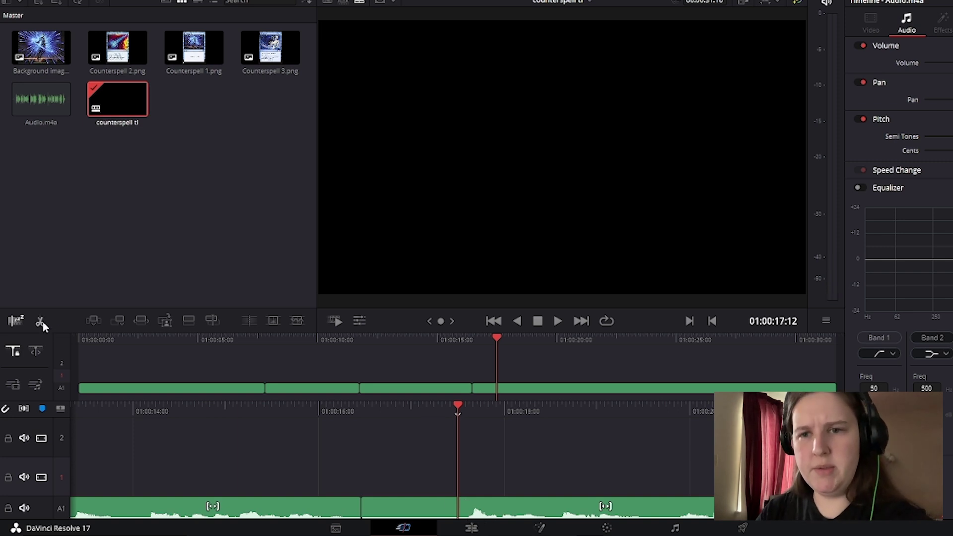
key(ctrl+b)
click(445, 516)
key(Delete)
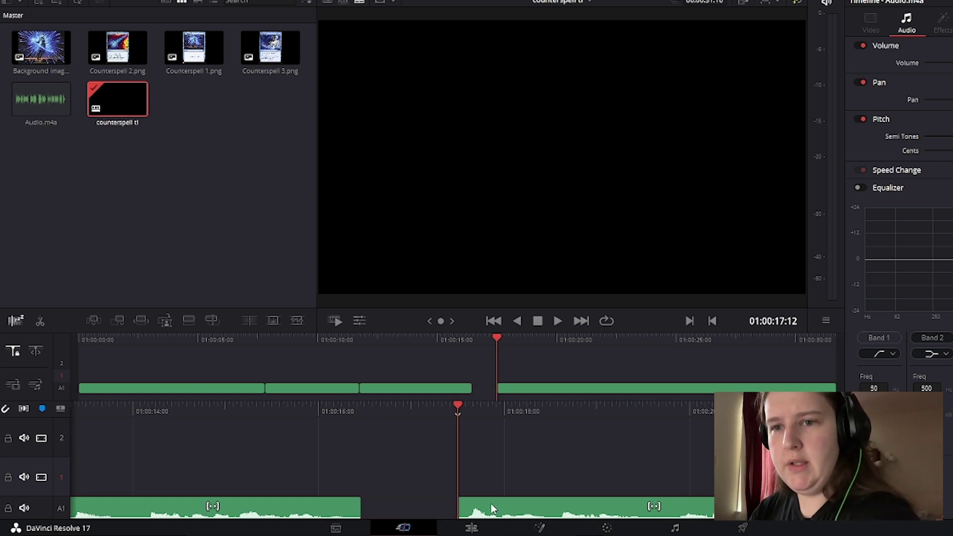
drag(496, 505, 405, 504)
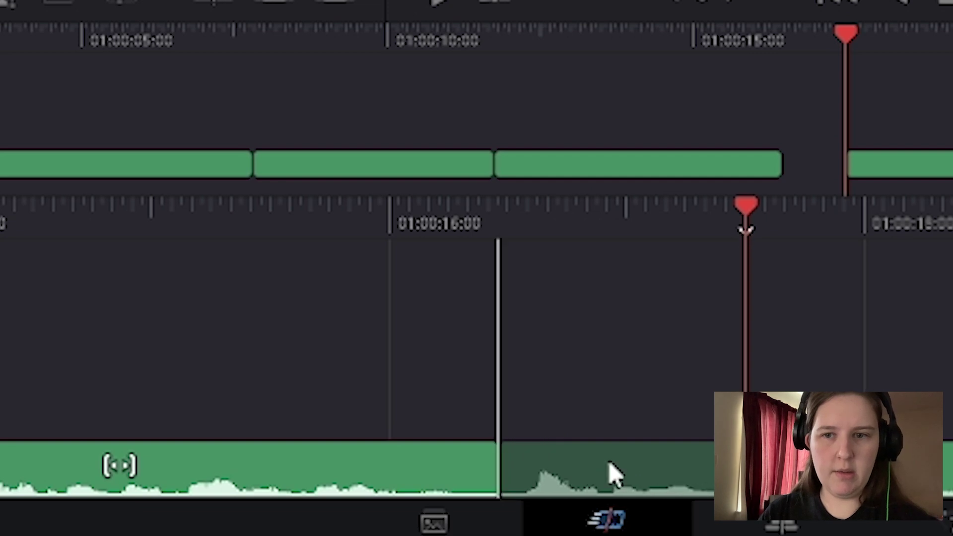
mouse_move(612, 466)
mouse_down()
mouse_move(702, 494)
mouse_move(605, 457)
mouse_up()
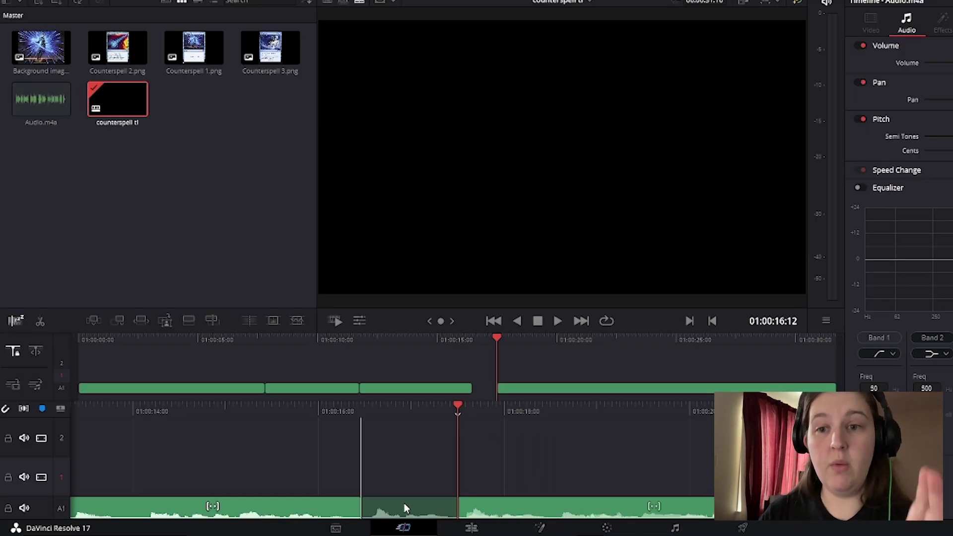
key(Delete)
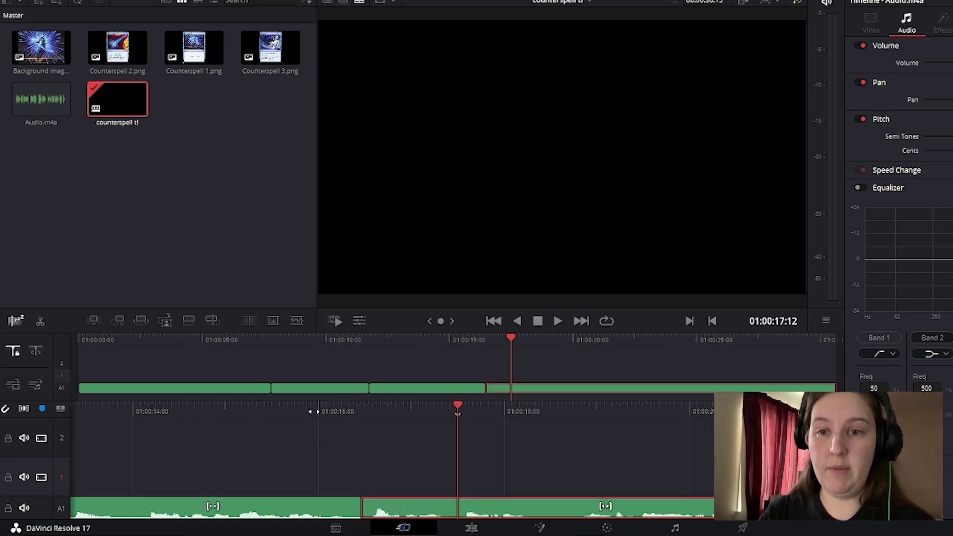
Step: Replay the audio across the join at 01:00:16:11 and listen for the next short pause
key(j)
key(l)
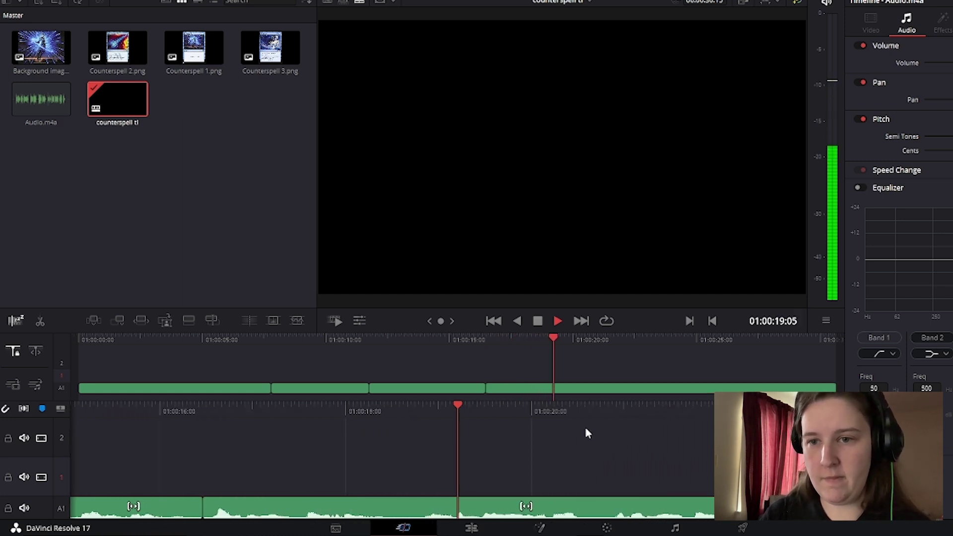
key(k)
key(j)
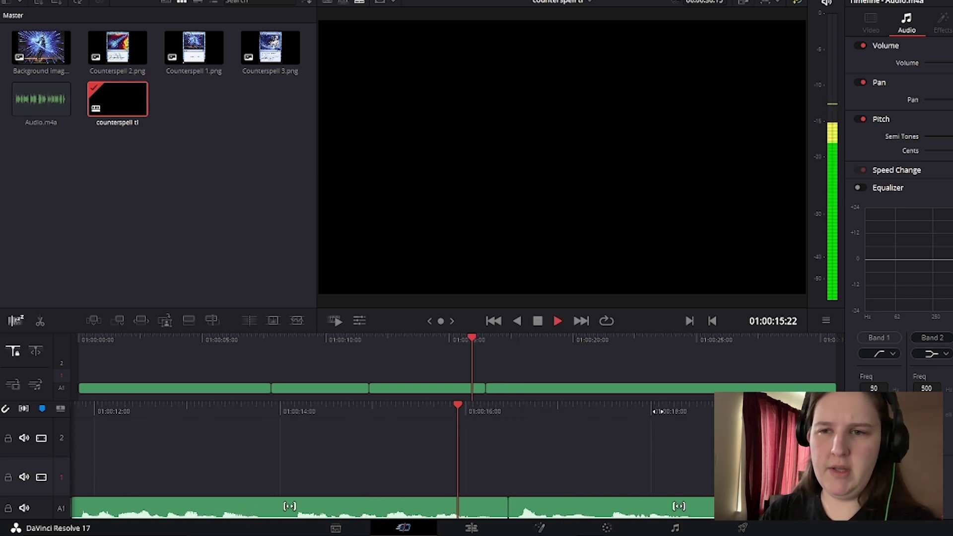
key(l)
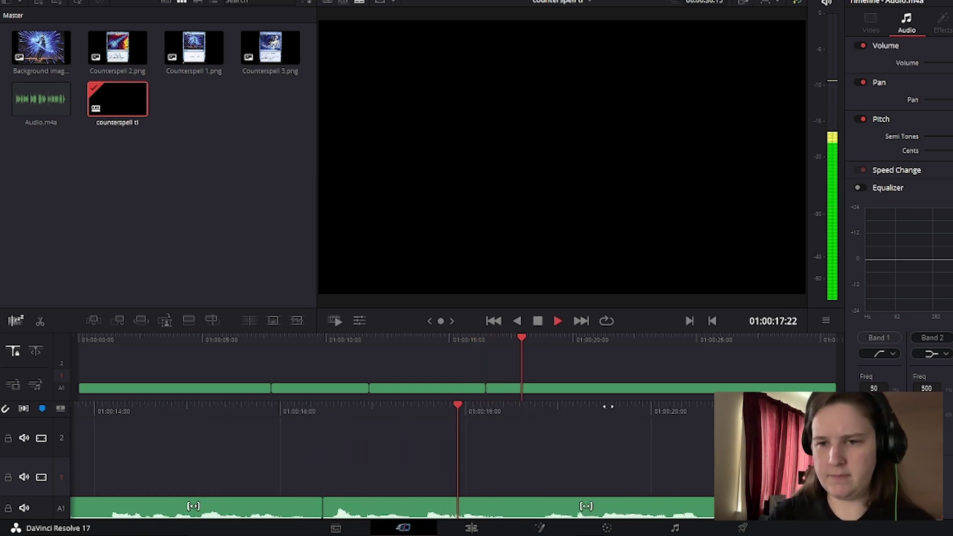
key(k)
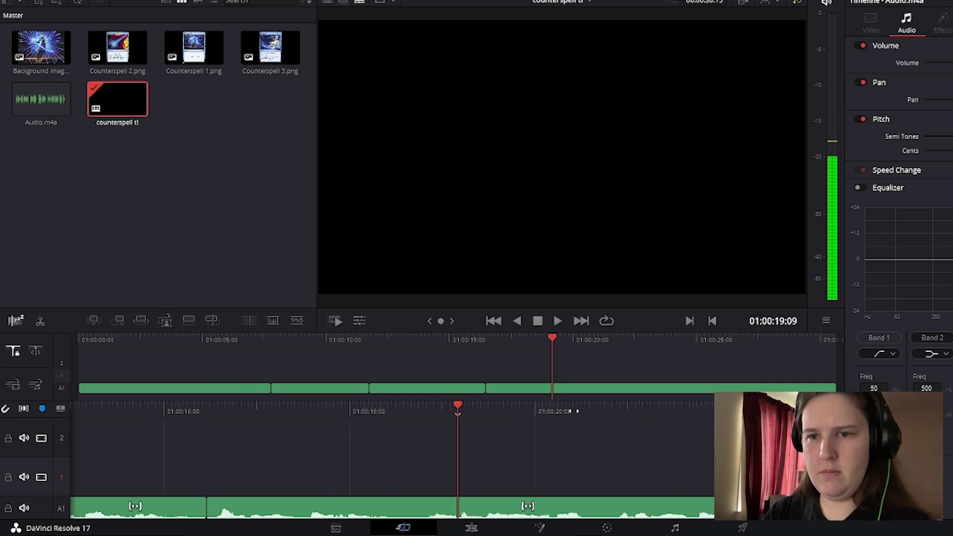
Step: Split the last audio clip at 01:00:18:16, in the short pause between words
key(shift+Left)
drag(635, 411, 717, 411)
key(space)
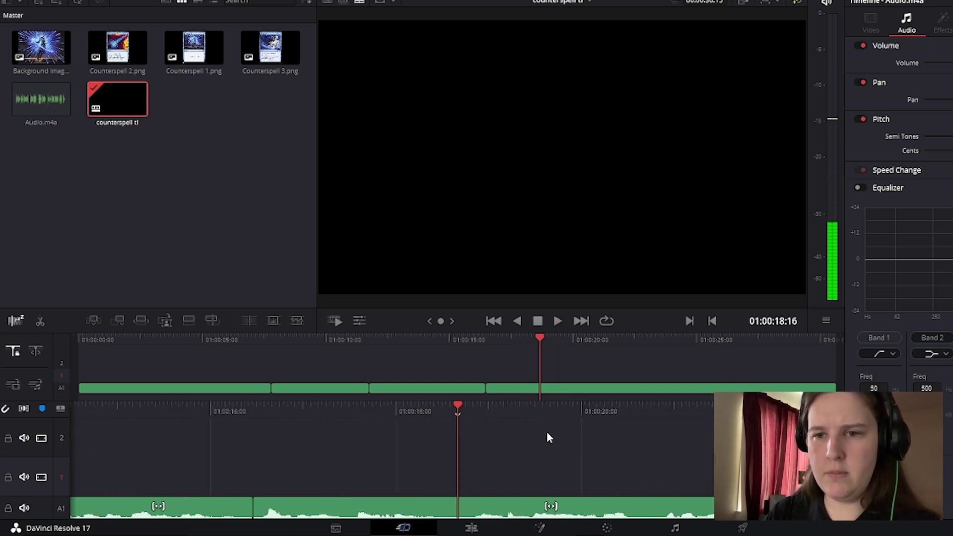
click(40, 322)
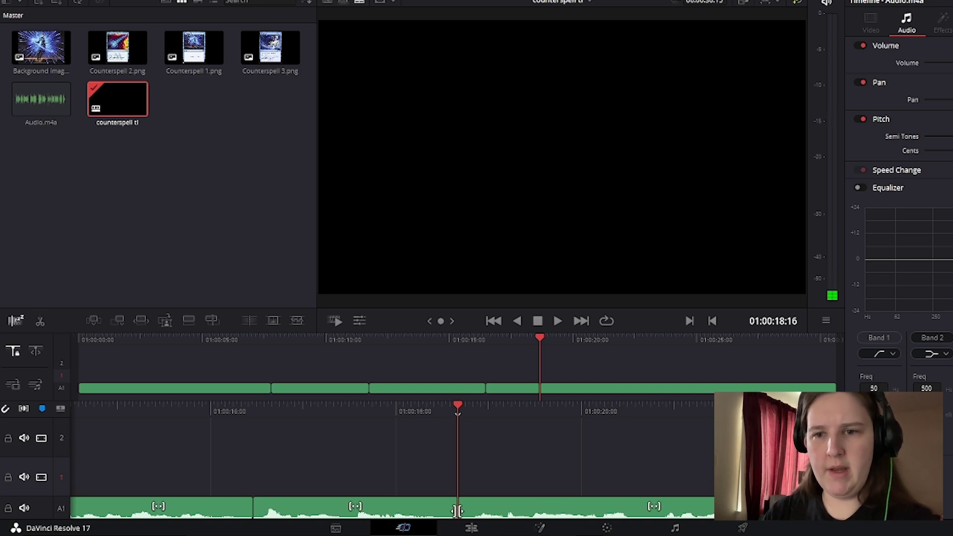
Step: Trim about 3 frames off each clip edge at the 01:00:18:16 split and move the following clip back to close the gap
drag(462, 507, 438, 508)
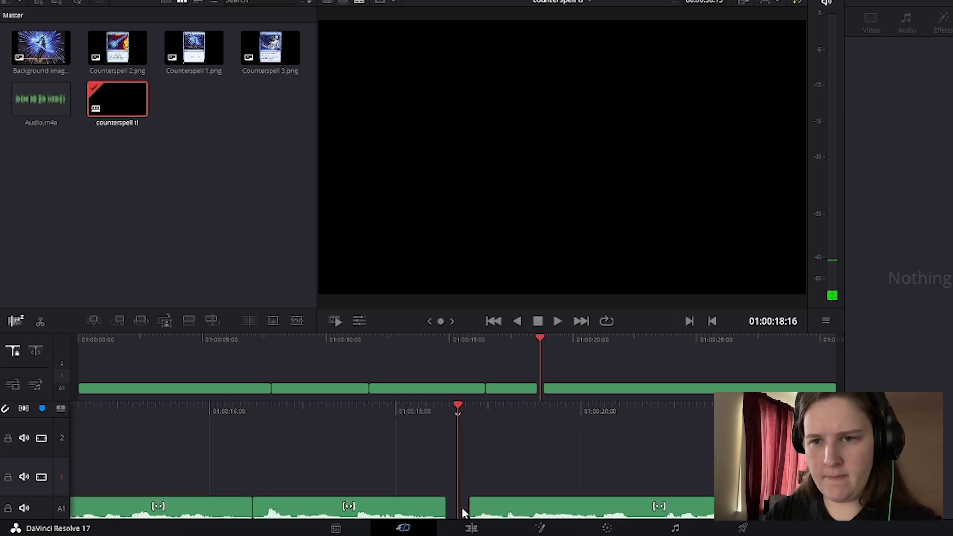
click(486, 513)
click(464, 514)
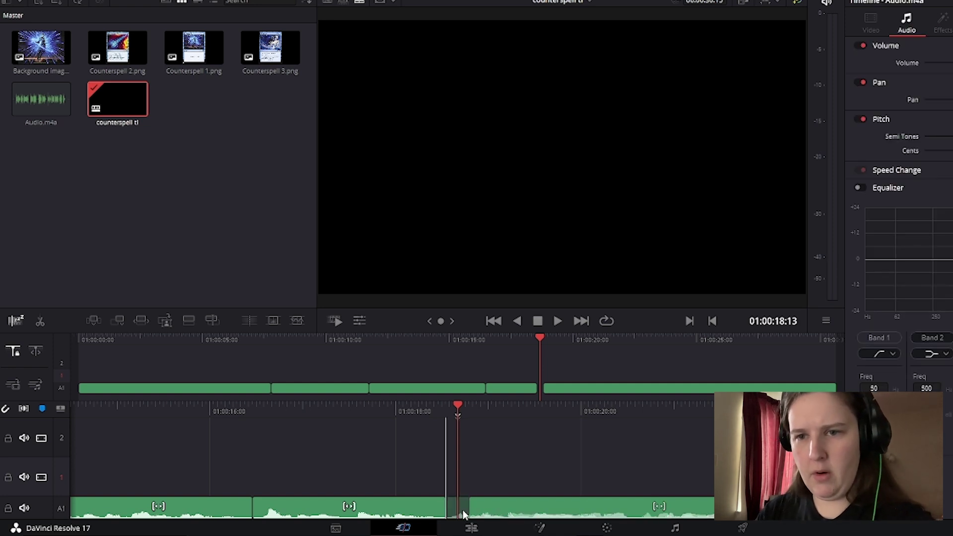
key(Delete)
Step: Close the gap after 01:00:18:13 and replay the audio from 01:00:18:02 across the join
drag(437, 419, 485, 420)
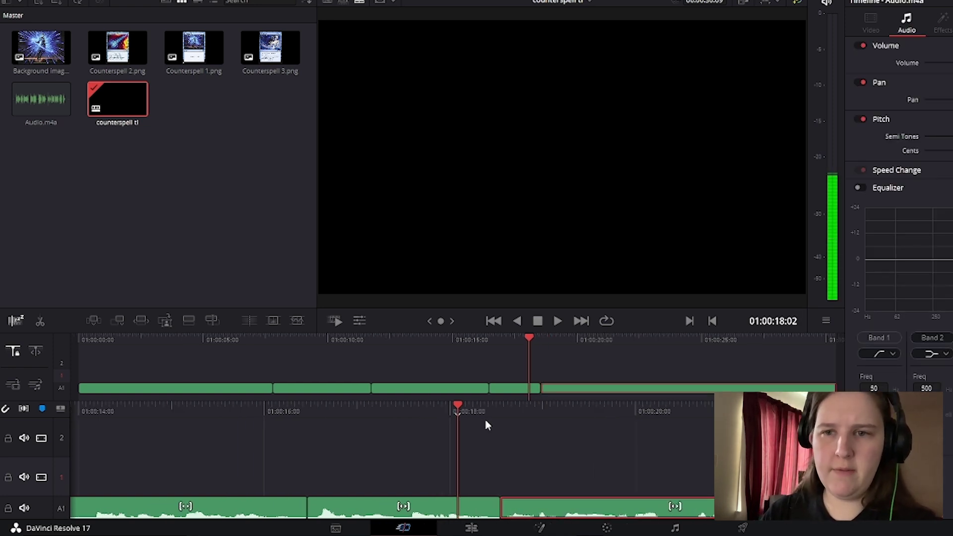
click(500, 473)
key(space)
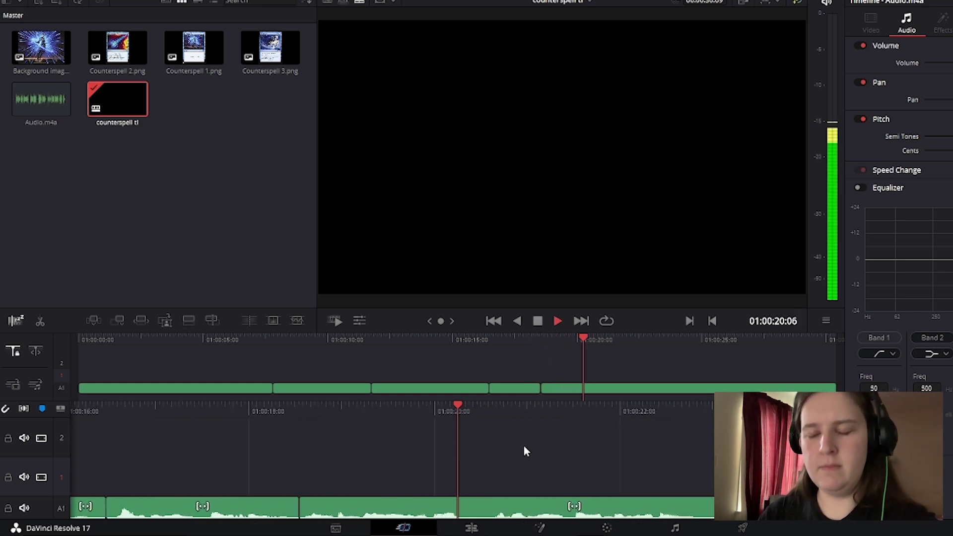
Step: Split the last audio clip at 01:00:20:09, trim about 5 frames off the following clip's start and move it back to close the gap
key(space)
drag(362, 412, 505, 417)
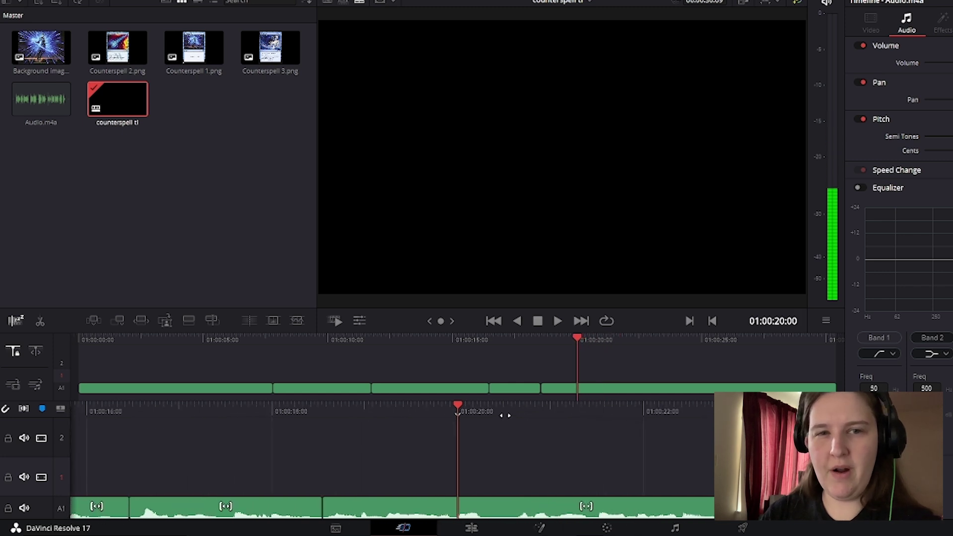
drag(485, 413, 539, 413)
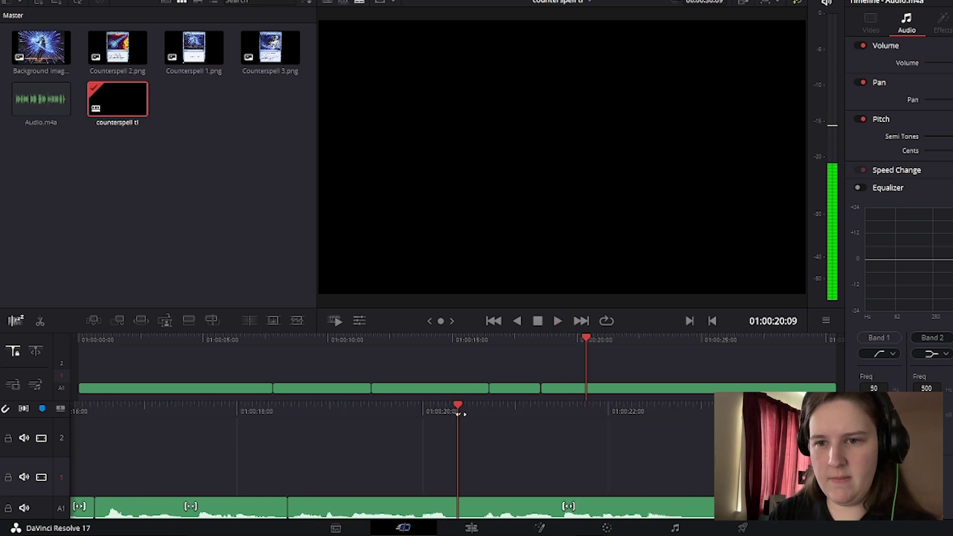
click(41, 323)
mouse_move(465, 512)
mouse_down()
mouse_move(488, 529)
mouse_move(473, 506)
mouse_up()
click(499, 514)
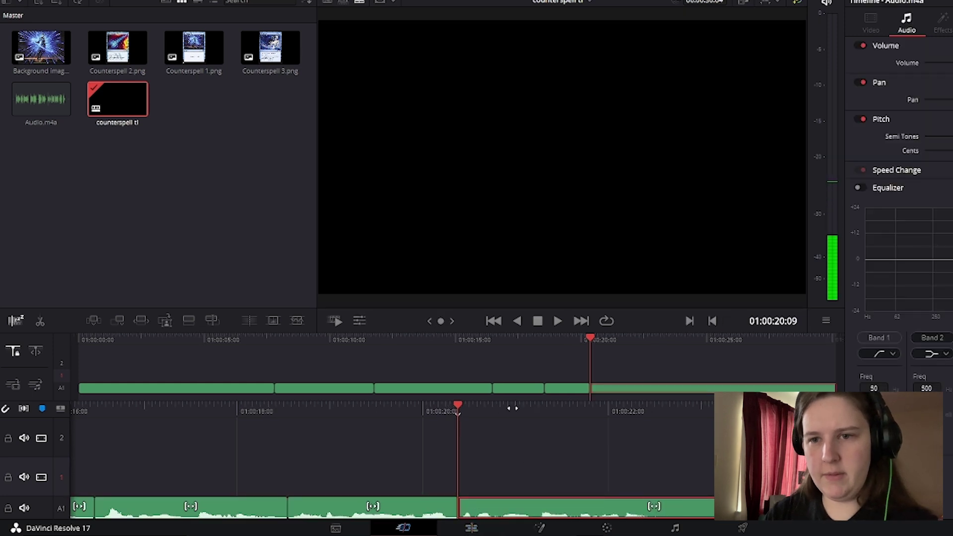
Step: Split the last audio clip at 01:00:22:18, trim about 14 frames off the following clip's start and move it back to close the gap
click(546, 437)
key(space)
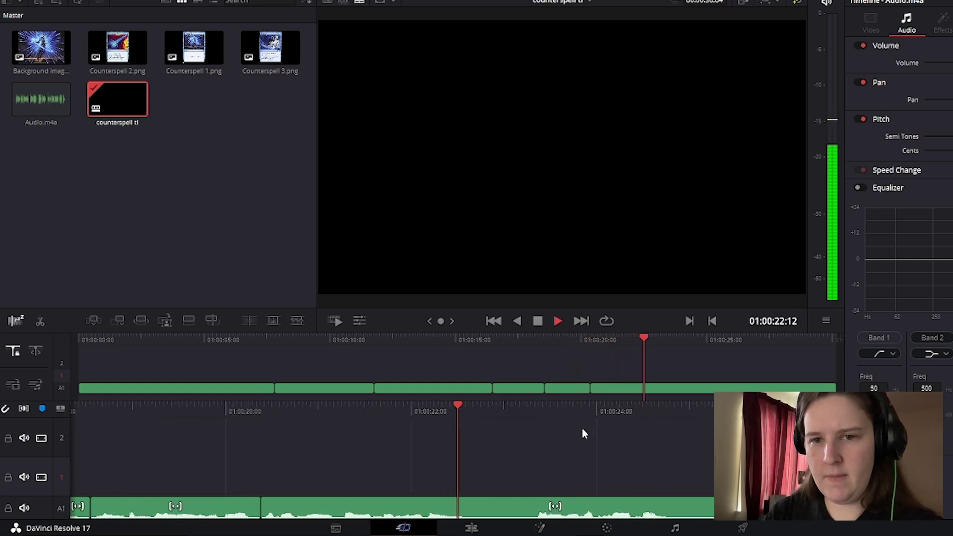
key(space)
click(41, 323)
drag(458, 506, 511, 524)
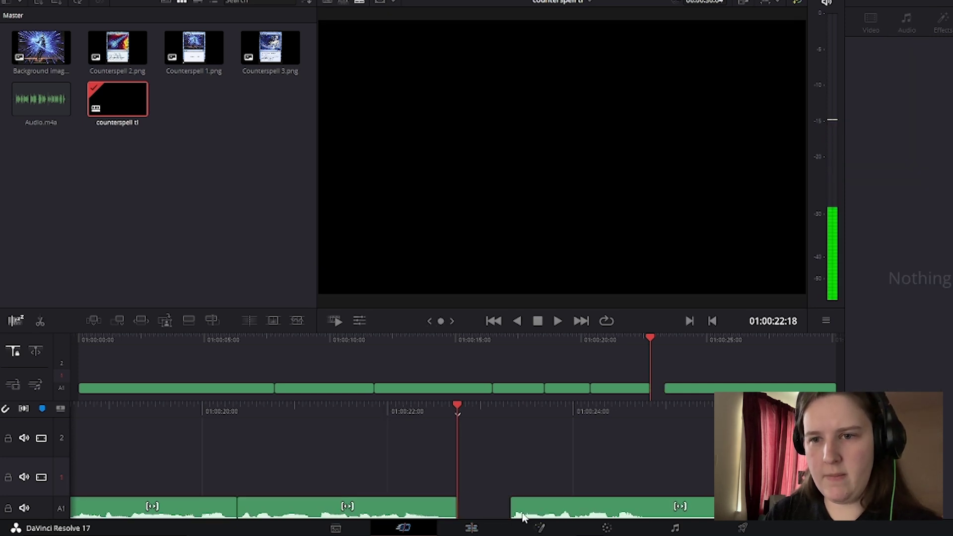
mouse_move(517, 510)
mouse_down()
mouse_move(509, 510)
mouse_move(517, 515)
mouse_up()
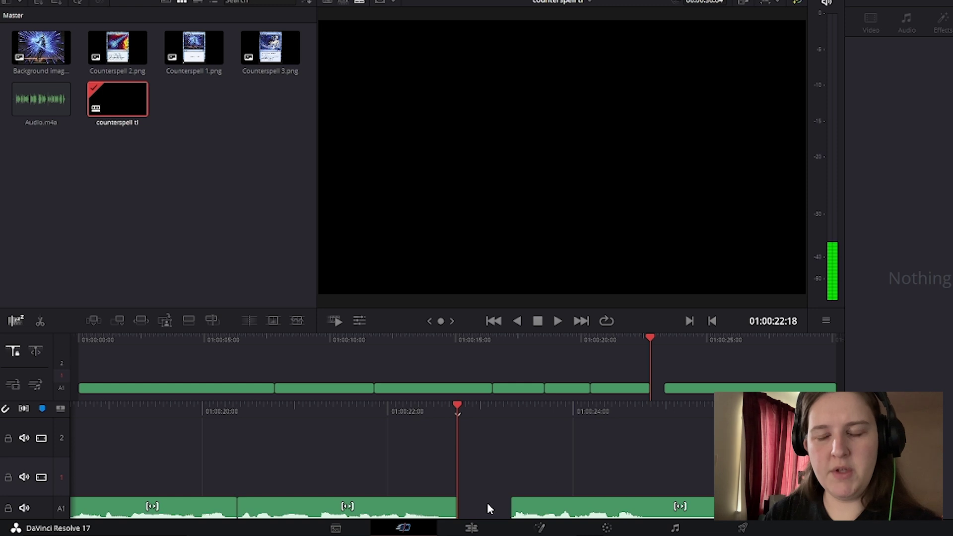
drag(512, 510, 473, 514)
Step: Split the last audio clip at 01:00:26:09, after the final words, and delete the silent remainder
key(space)
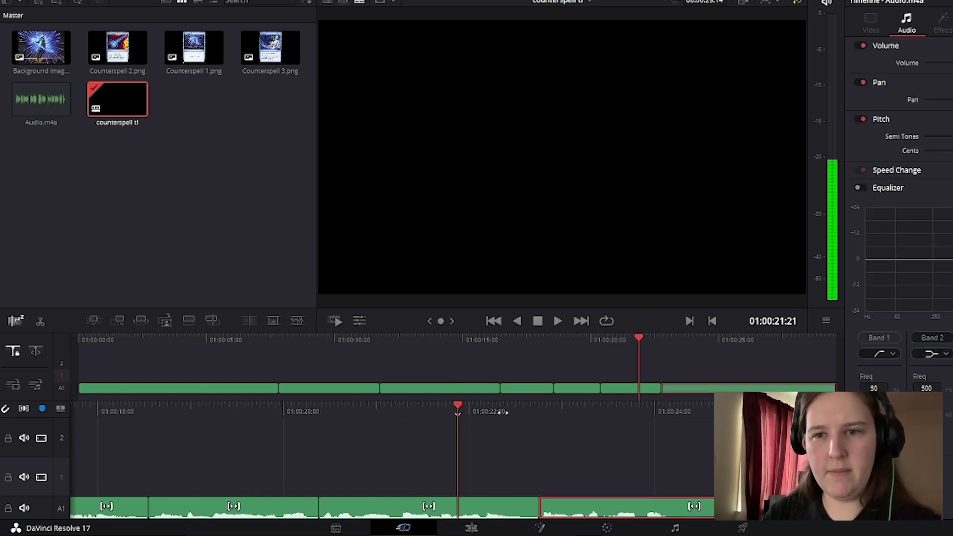
click(569, 461)
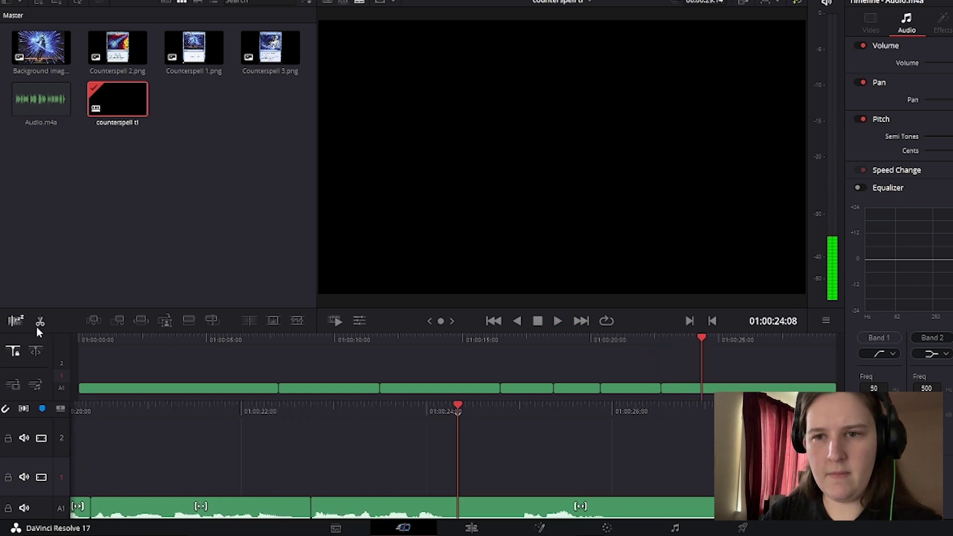
key(space)
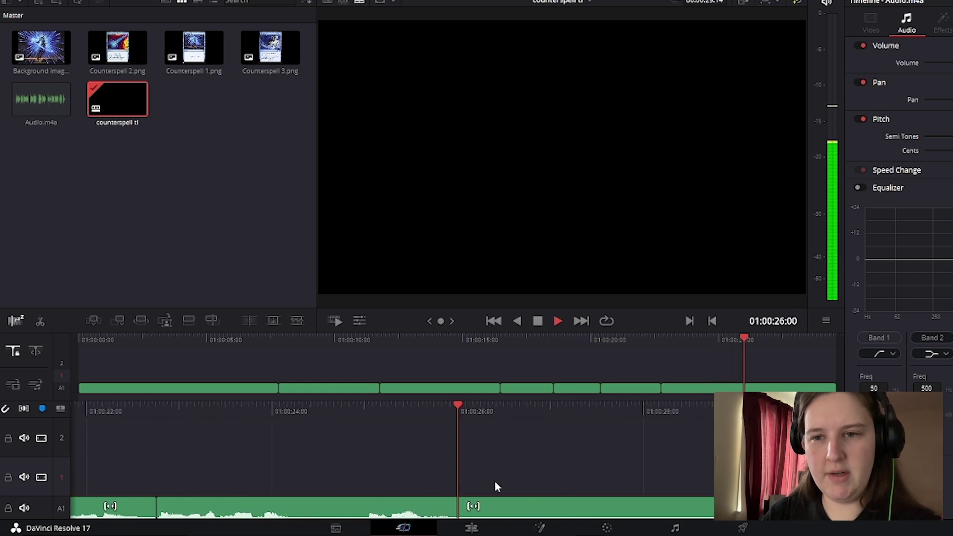
key(space)
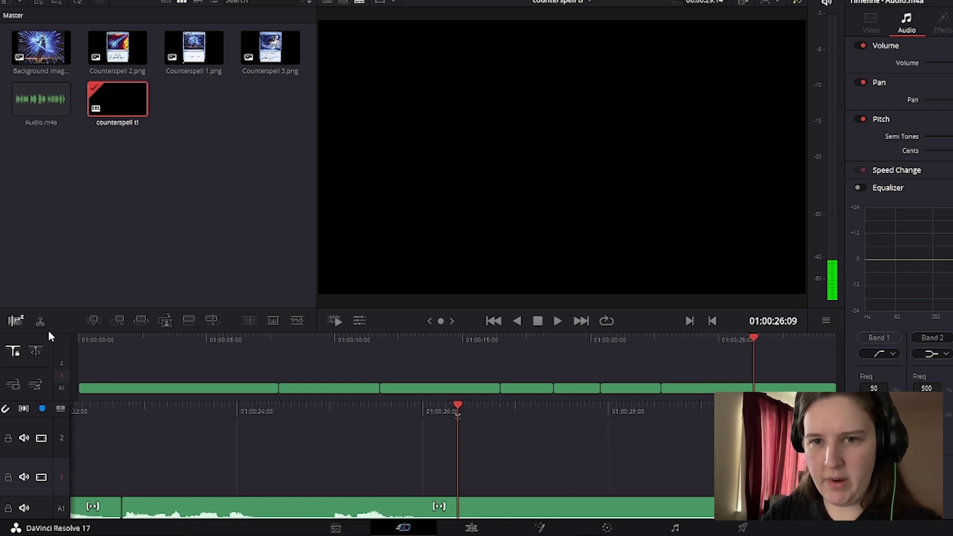
click(42, 323)
click(522, 511)
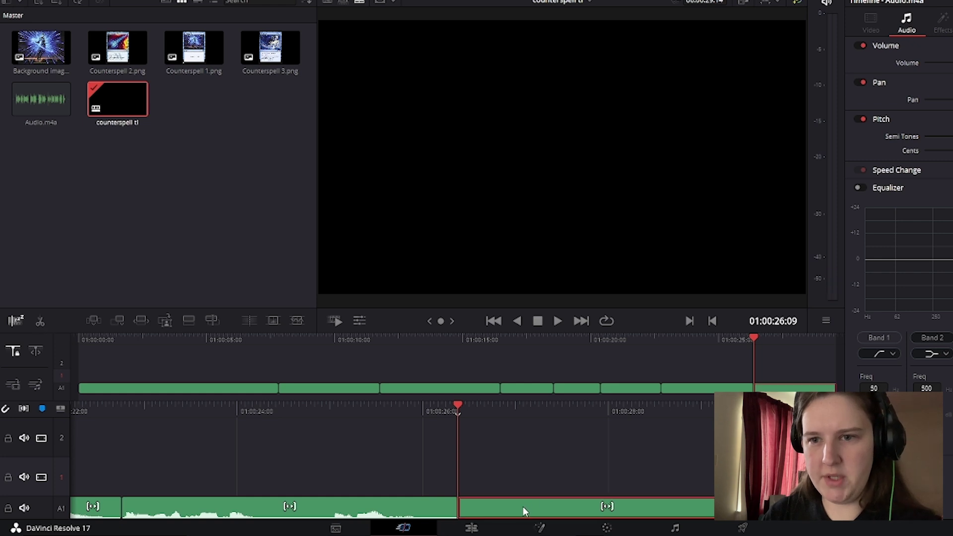
key(Delete)
Step: Split the last audio clip at 01:00:24:12, trim about 11 frames off the new clip's start and 10 off its end, and close the gap
drag(283, 411, 496, 409)
key(space)
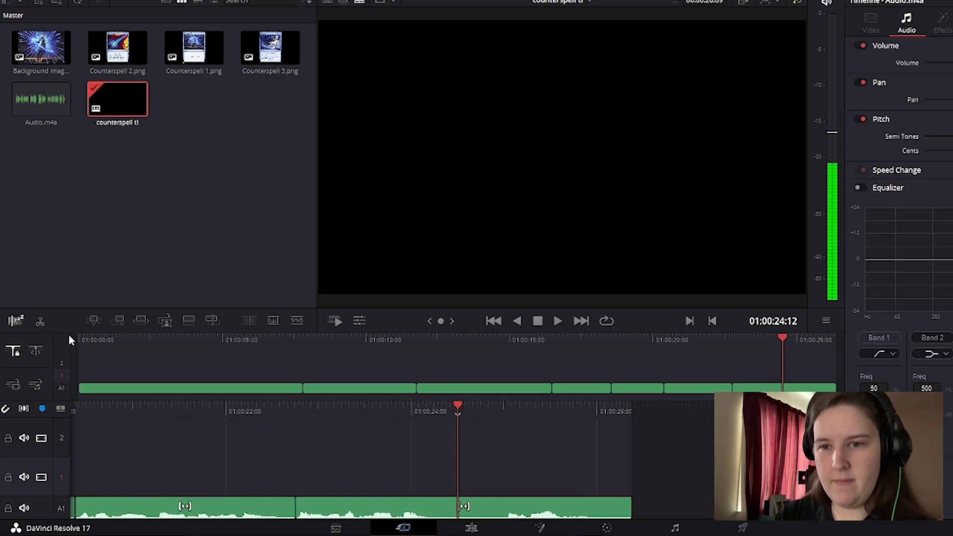
drag(462, 511, 505, 525)
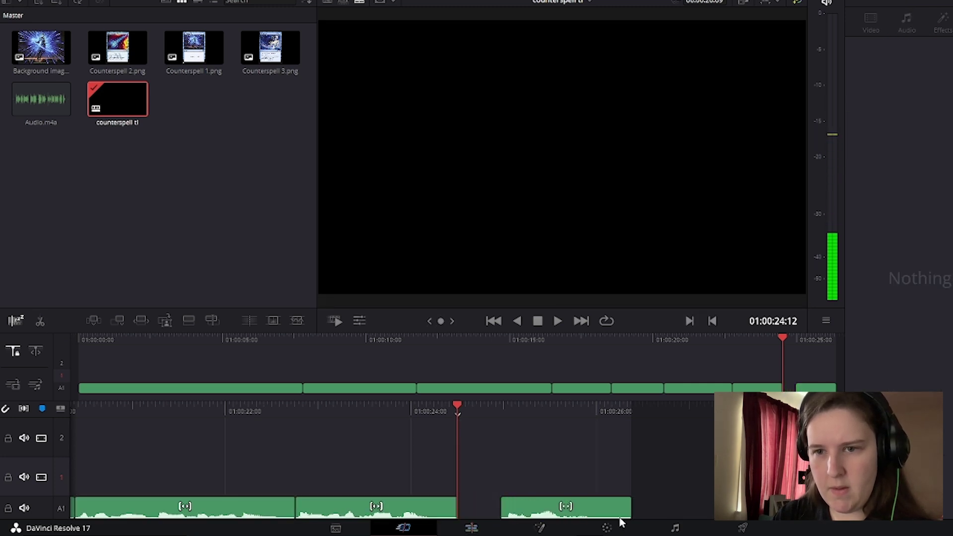
drag(623, 510, 595, 510)
drag(533, 508, 493, 504)
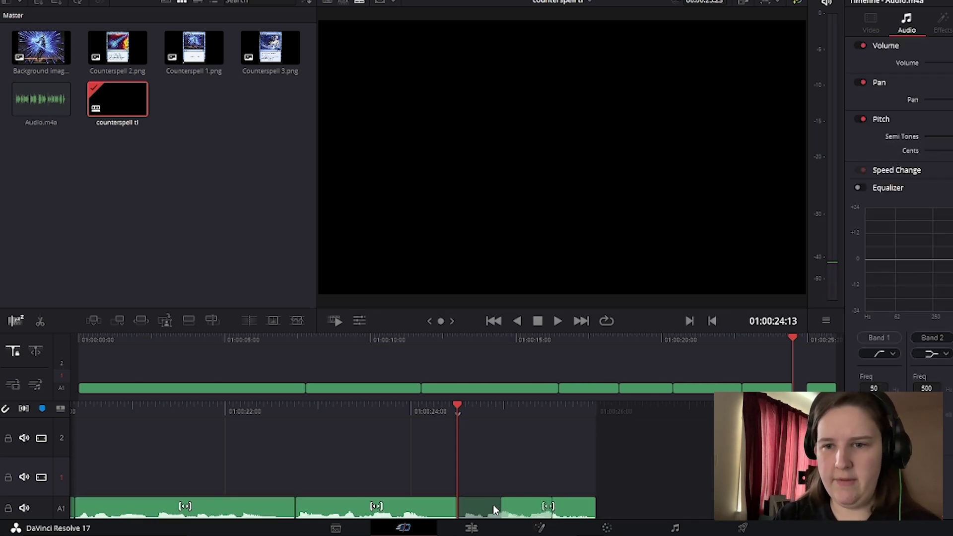
Step: Replay the final audio clips across their joins up to the end of the timeline
drag(385, 412, 461, 410)
key(space)
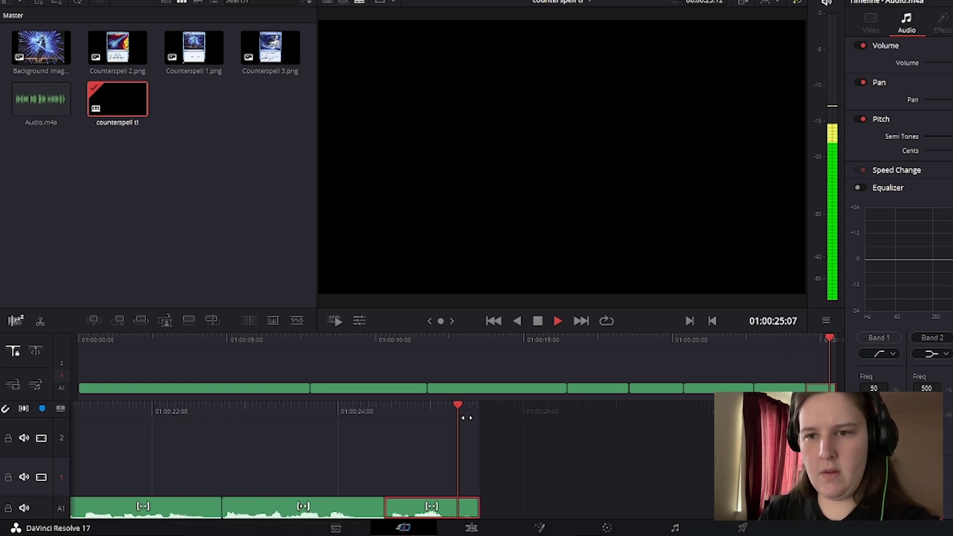
key(space)
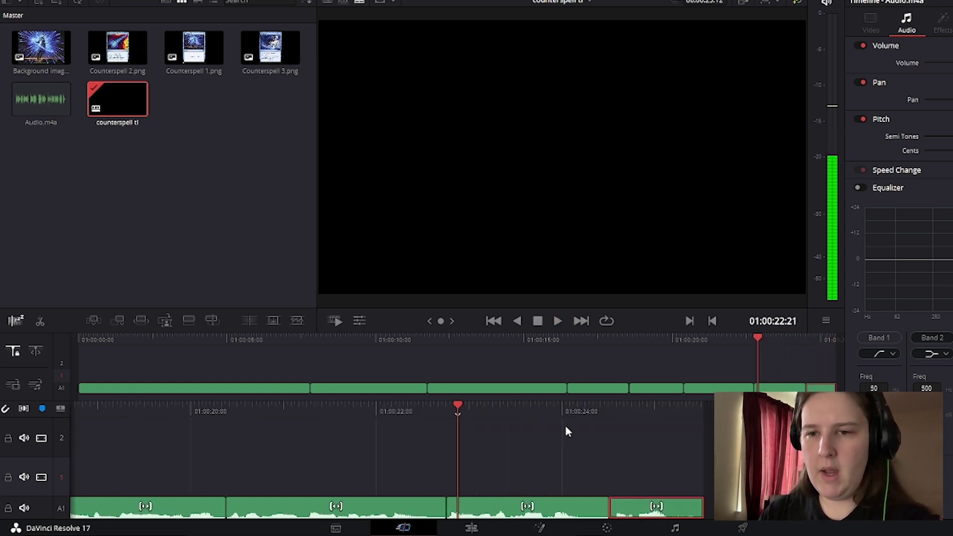
key(space)
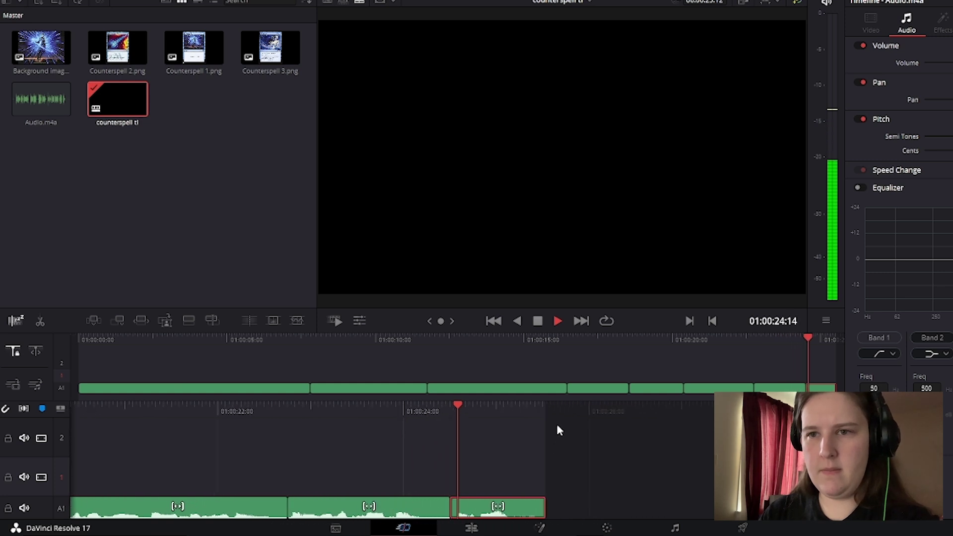
key(Left)
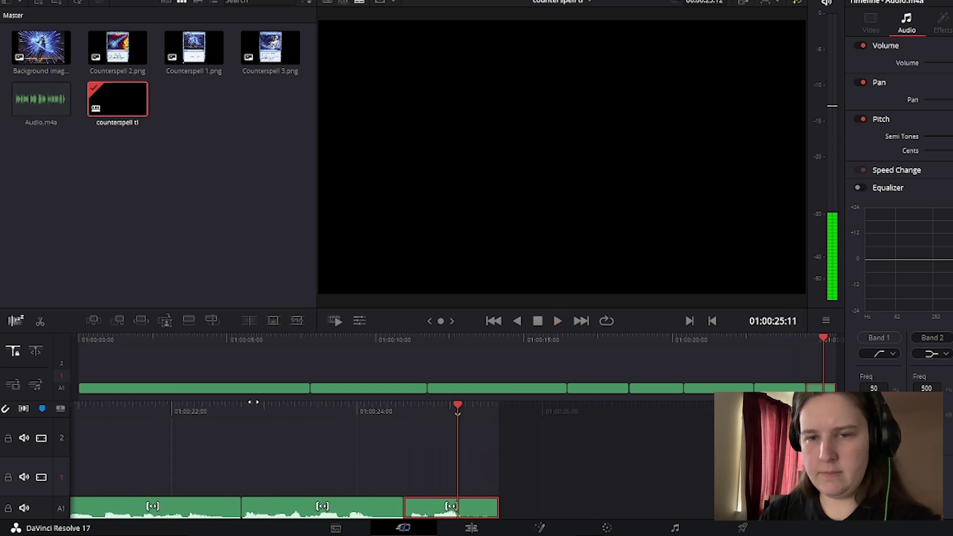
key(shift+Left)
Step: Return to 01:00:00:00 and play the edited audio from the start to check the cuts
drag(100, 339, 70, 332)
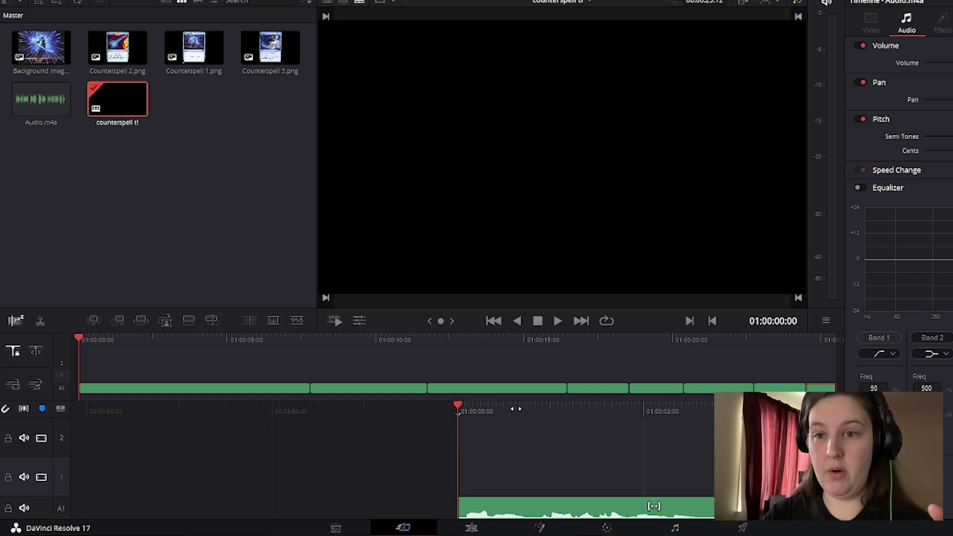
key(space)
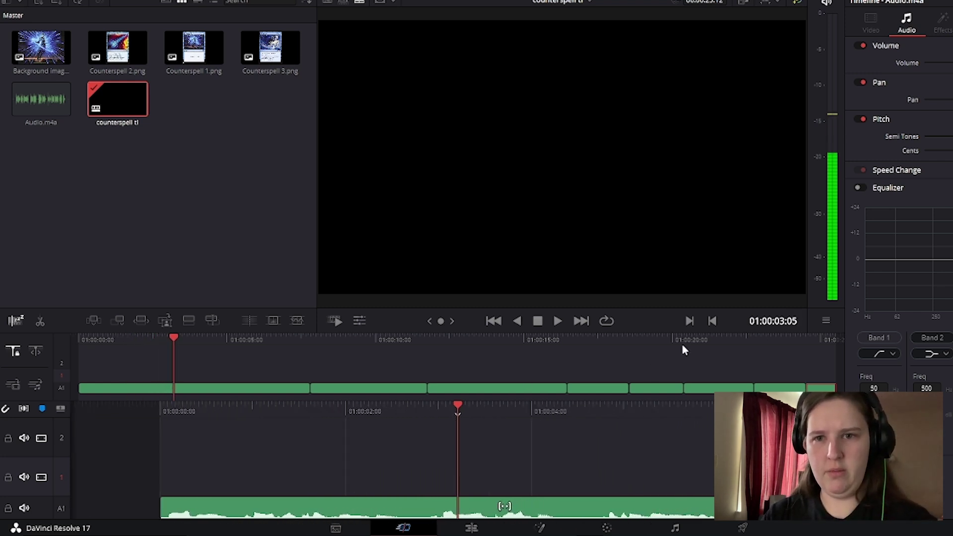
drag(752, 339, 836, 338)
drag(660, 340, 64, 339)
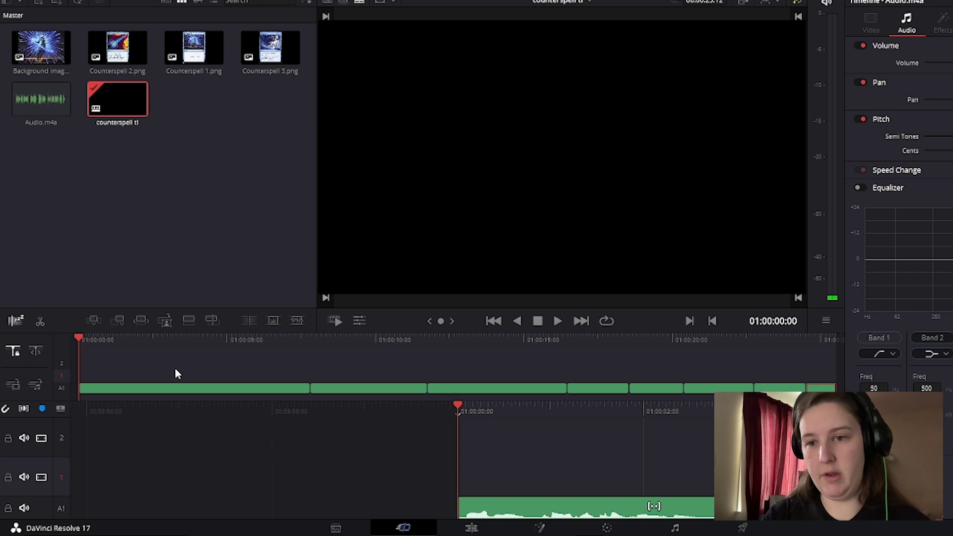
click(557, 322)
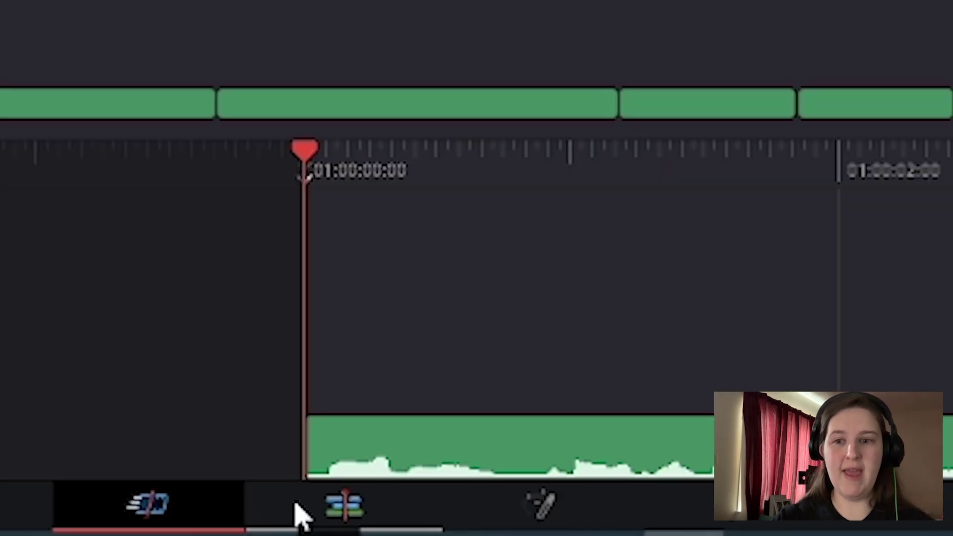
Step: Switch to the Edit page and magnify the timeline until the individual audio clips are readable
click(298, 516)
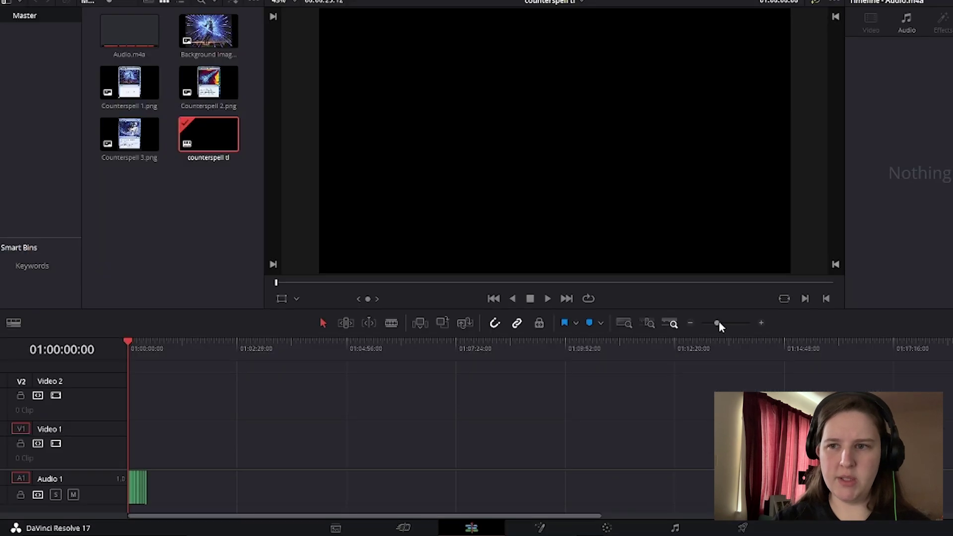
drag(691, 361, 724, 368)
mouse_move(734, 323)
mouse_down()
mouse_move(726, 324)
mouse_move(735, 327)
mouse_up()
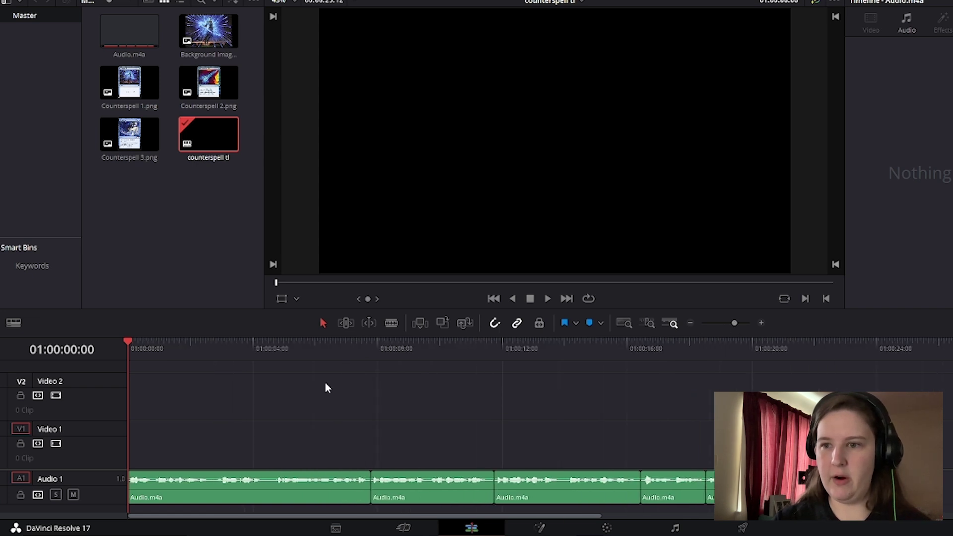
Step: Place Background Image.jpg on the Video 1 track at the start of the timeline
click(157, 215)
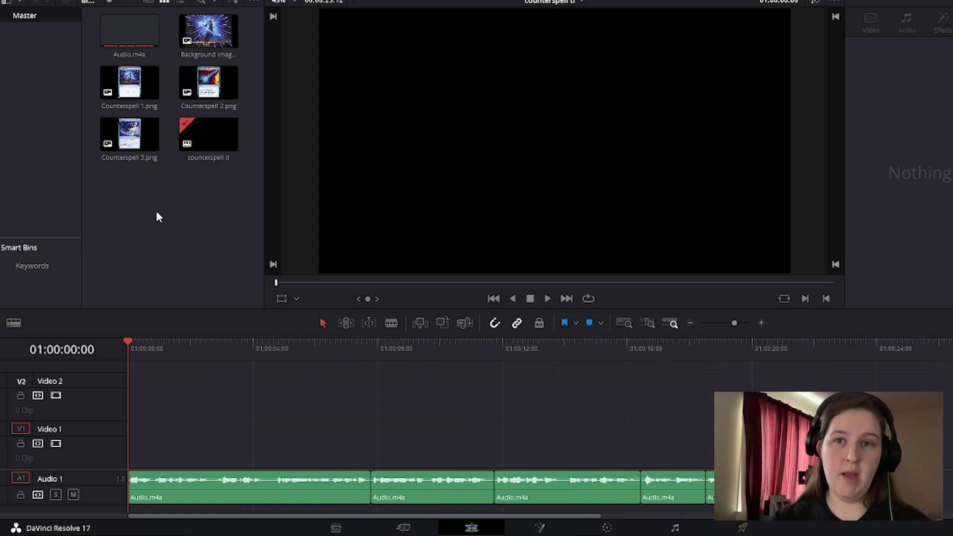
click(237, 52)
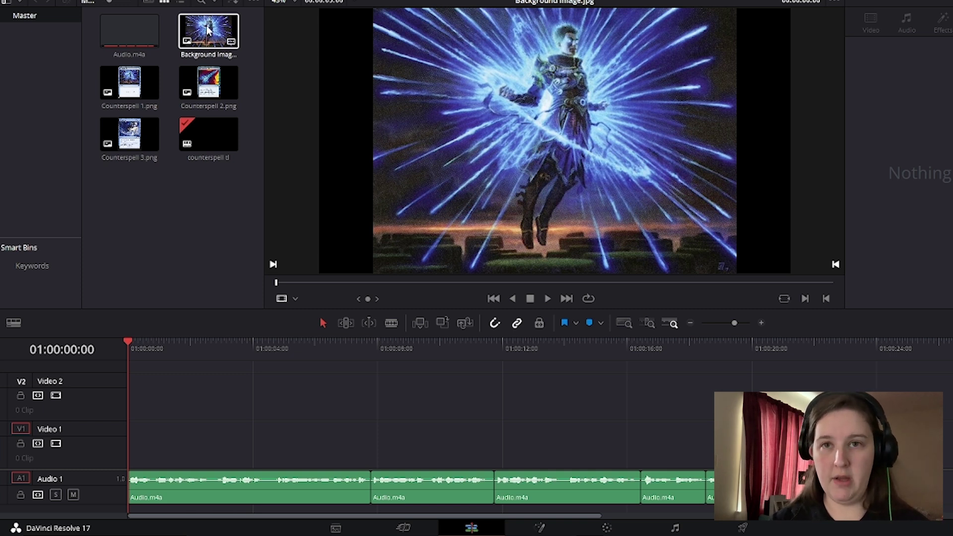
click(208, 32)
drag(207, 33, 135, 454)
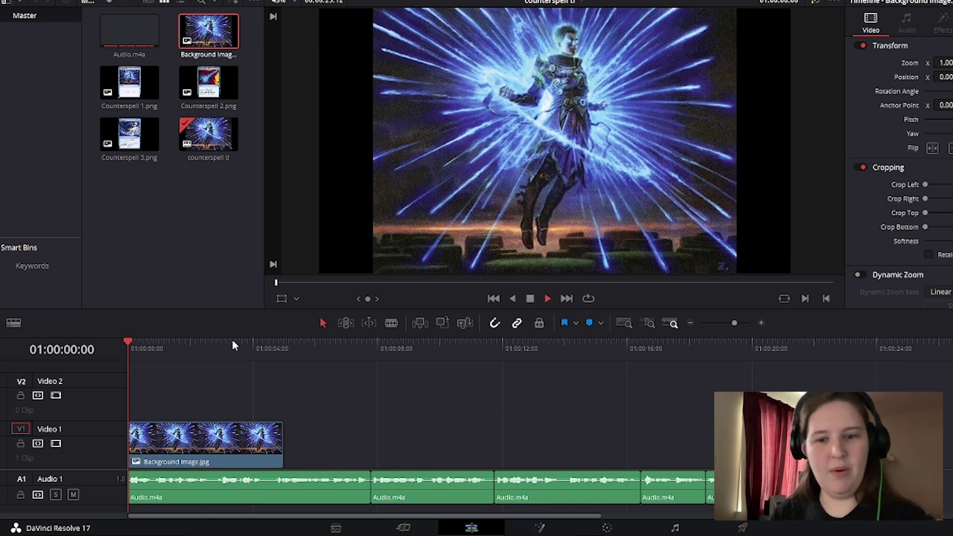
Step: Extend Background Image.jpg on Video 1 to the end of the audio clips and return the playhead to 01:00:00:00
key(space)
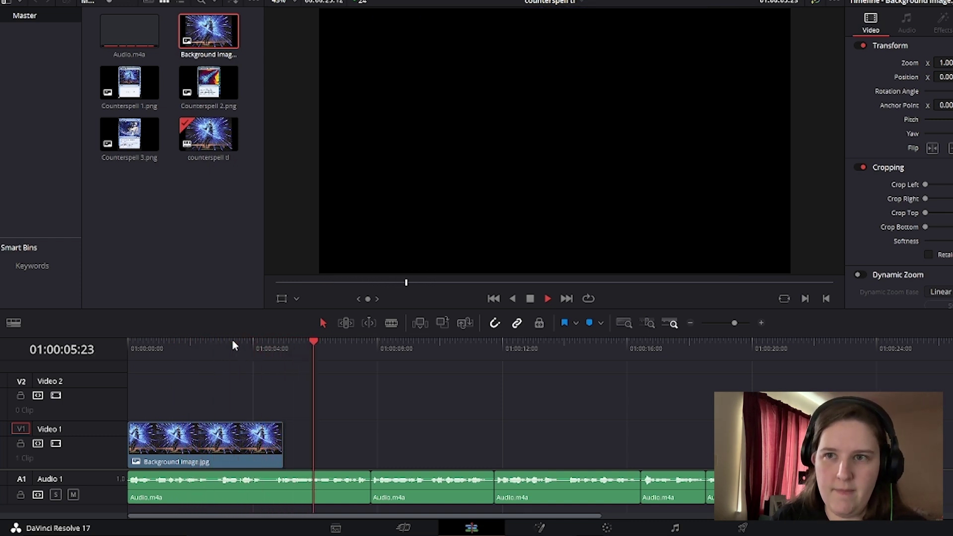
key(space)
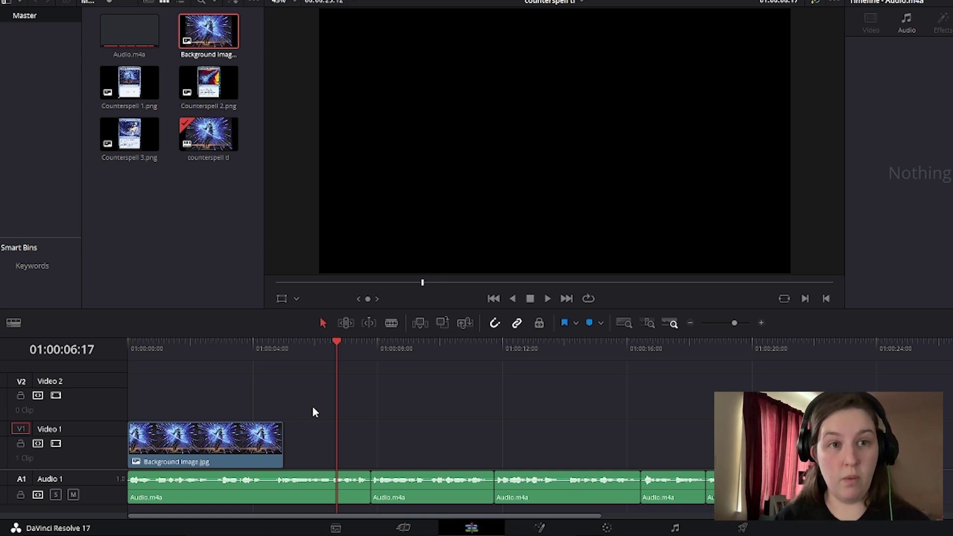
mouse_move(279, 439)
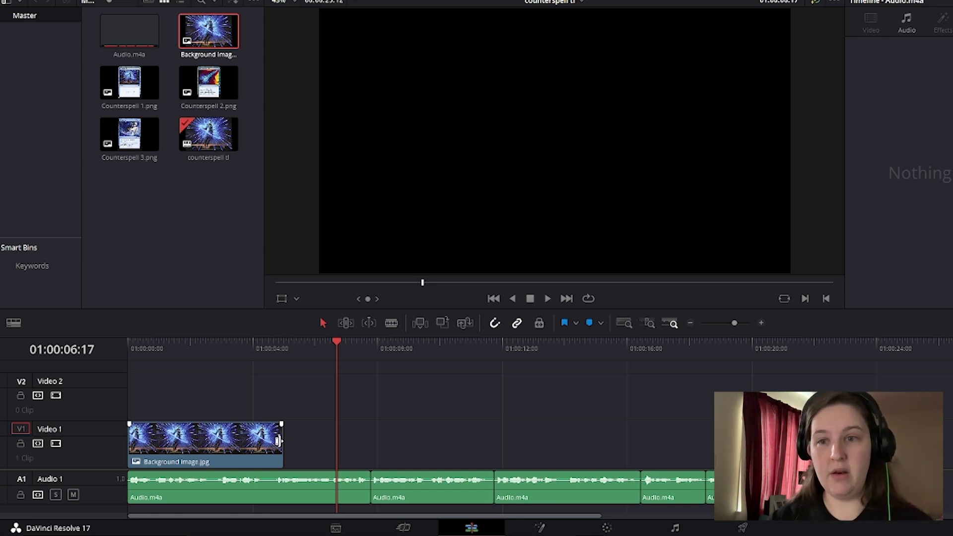
drag(279, 439, 919, 440)
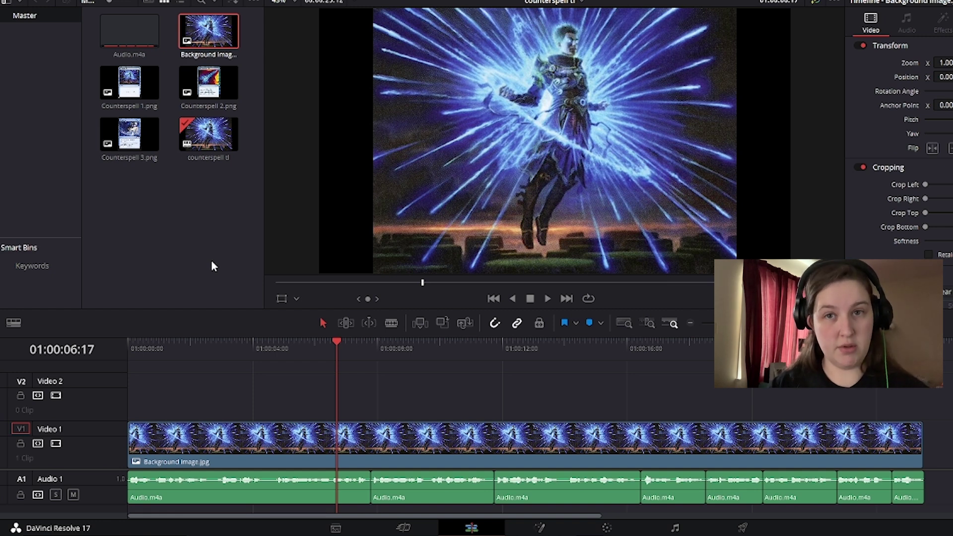
drag(168, 348, 103, 340)
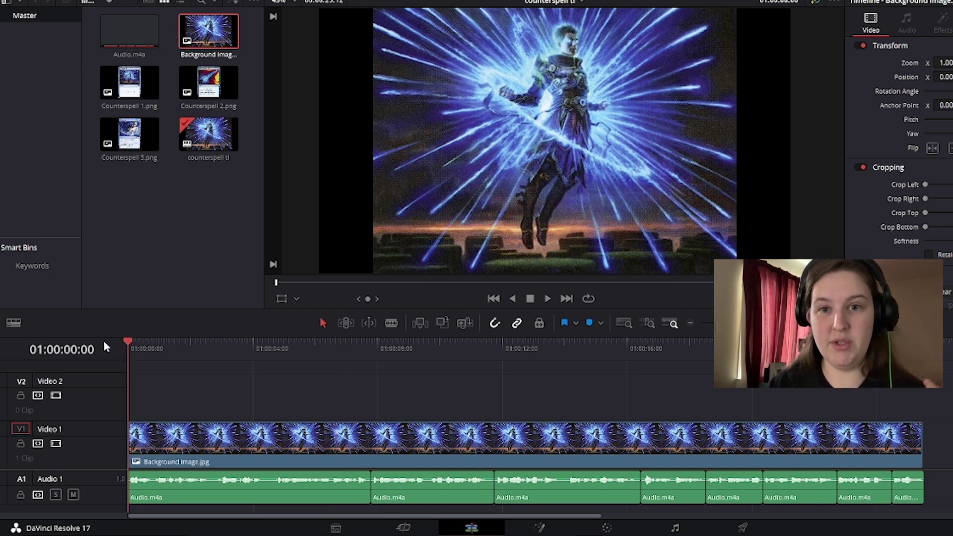
drag(308, 343, 127, 347)
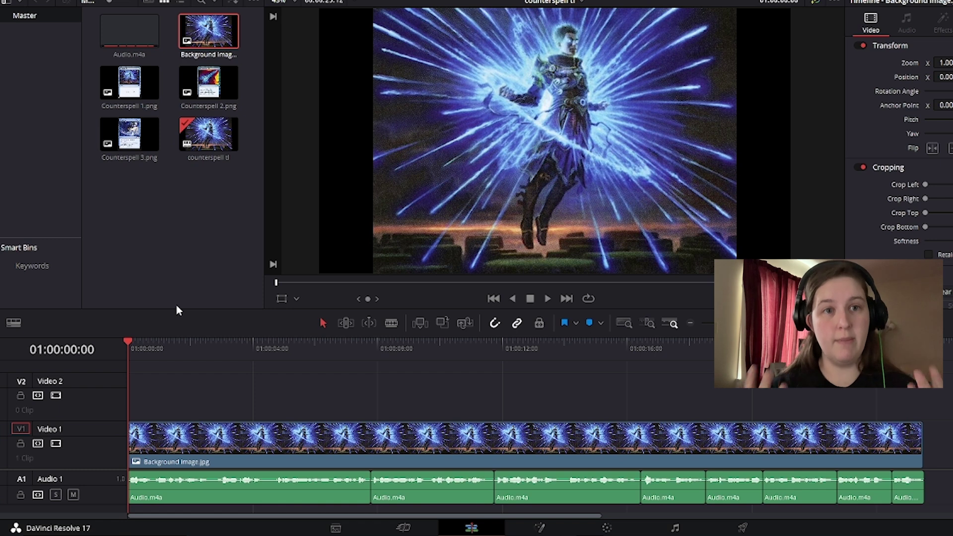
Step: Play the audio to locate the first card's cue and place Counterspell 1.png on Video 2 at 01:00:03:16
key(space)
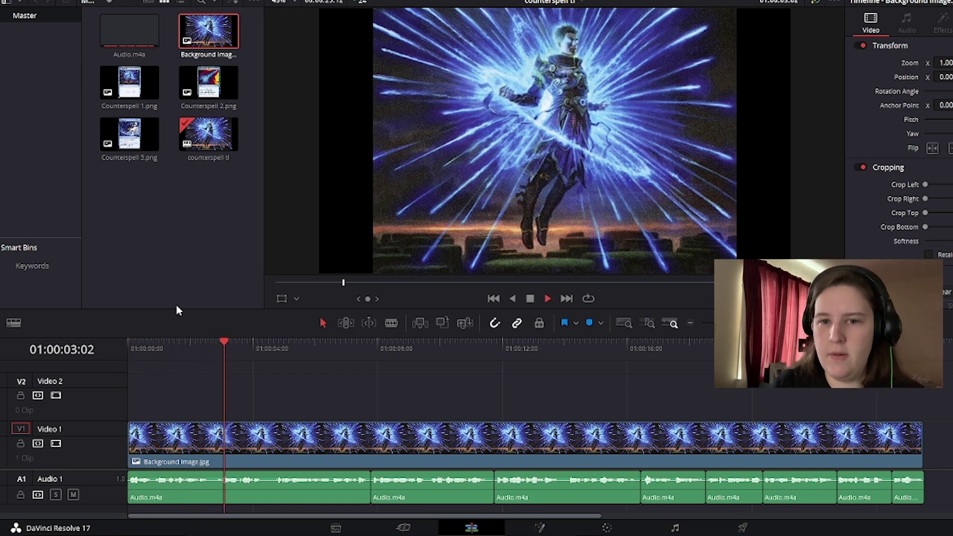
key(space)
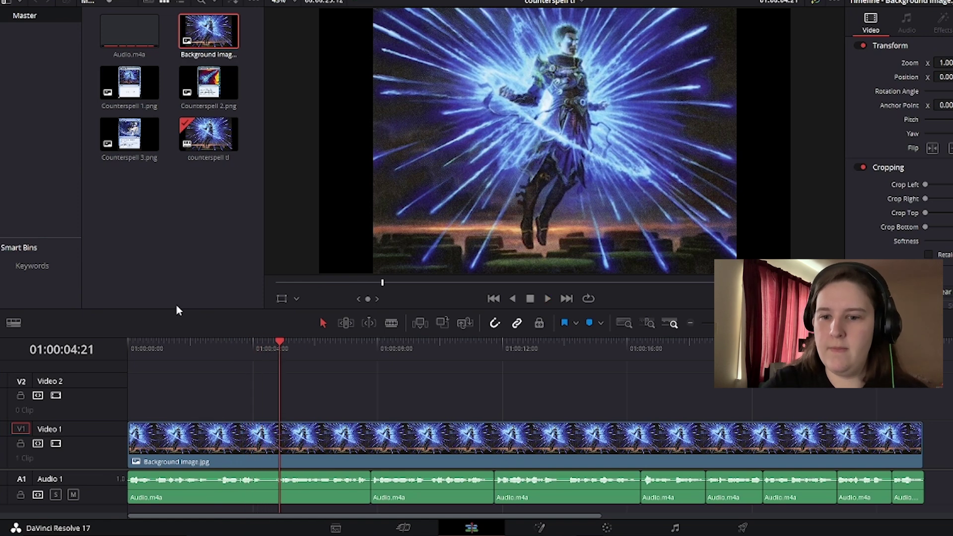
drag(206, 343, 201, 343)
key(space)
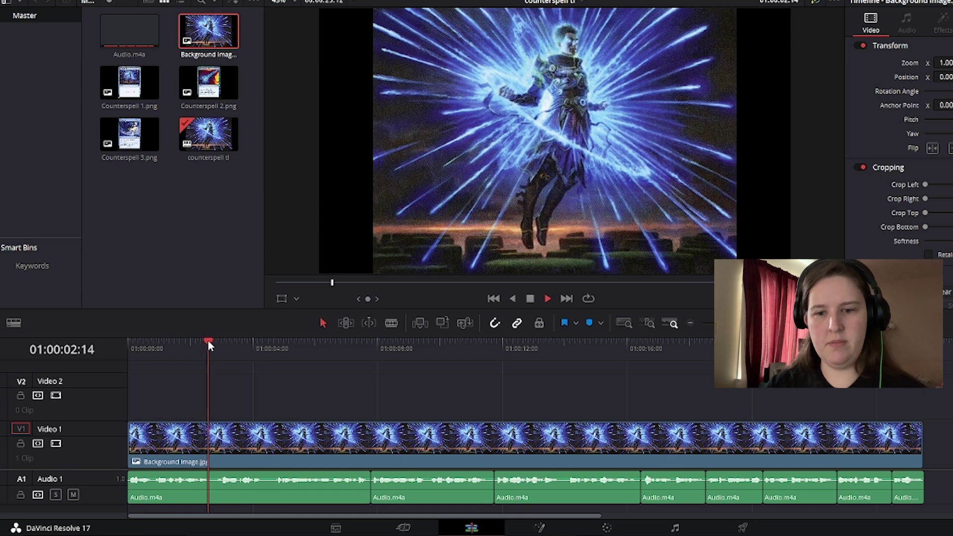
key(space)
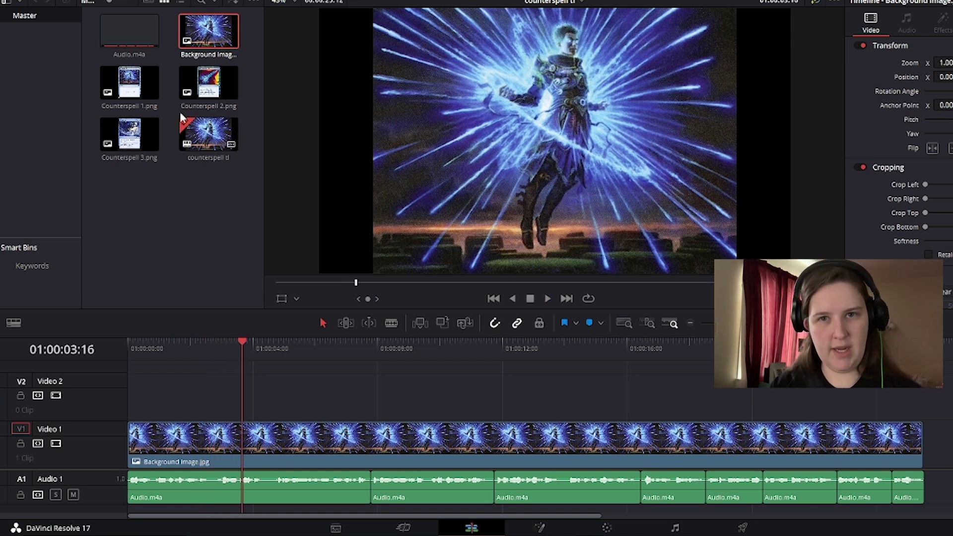
click(131, 88)
drag(131, 88, 244, 409)
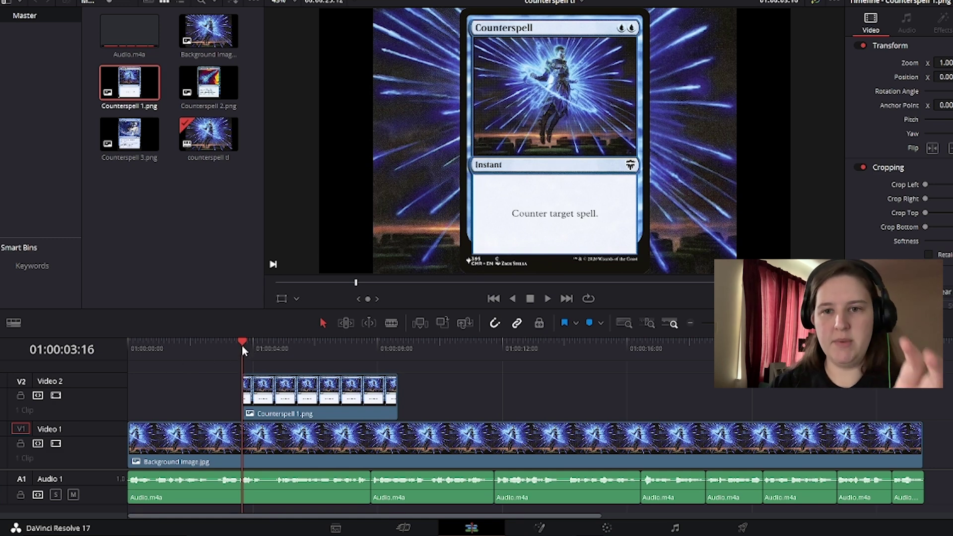
Step: Play on from 01:00:03:03 to locate the second card's cue and place Counterspell 2.png on Video 2 at 01:00:10:05
drag(242, 346, 225, 343)
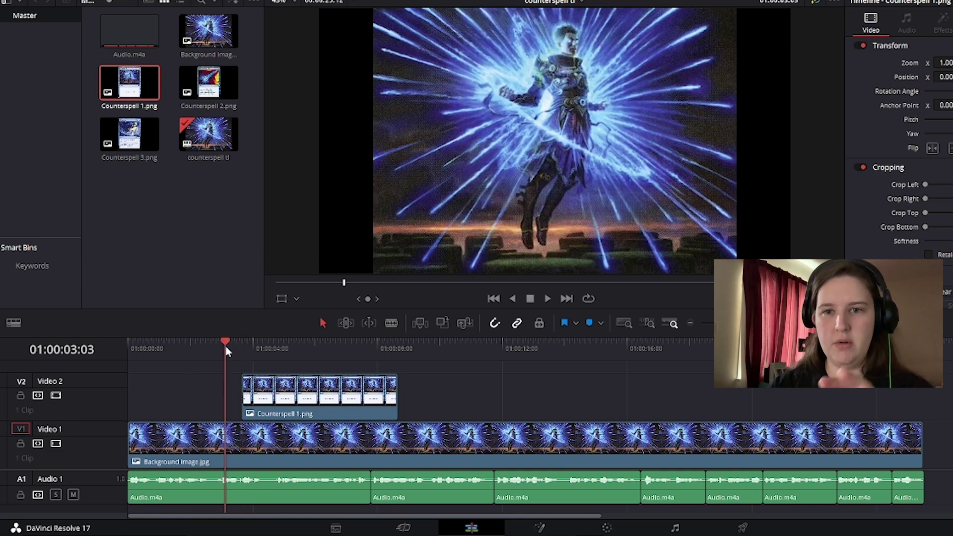
key(space)
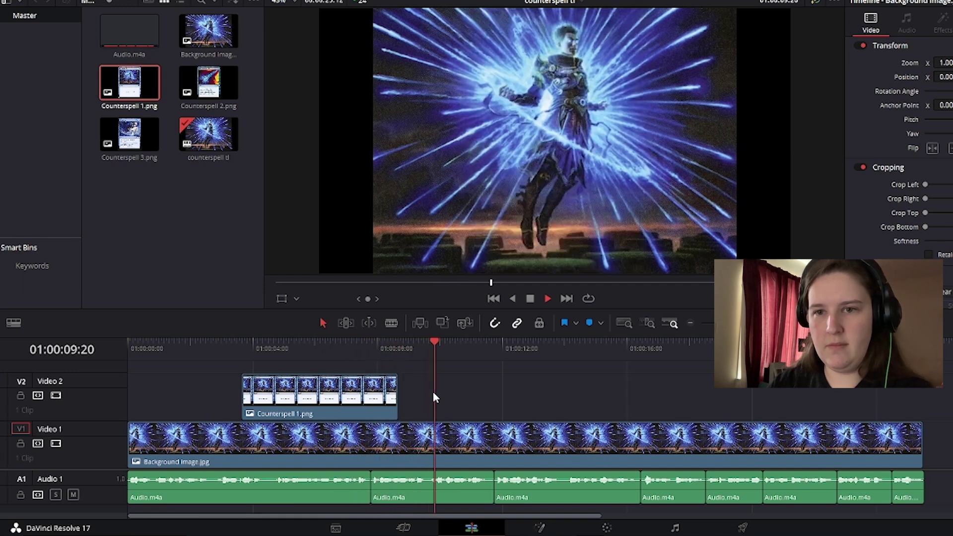
key(space)
click(435, 341)
click(416, 342)
key(space)
key(space)
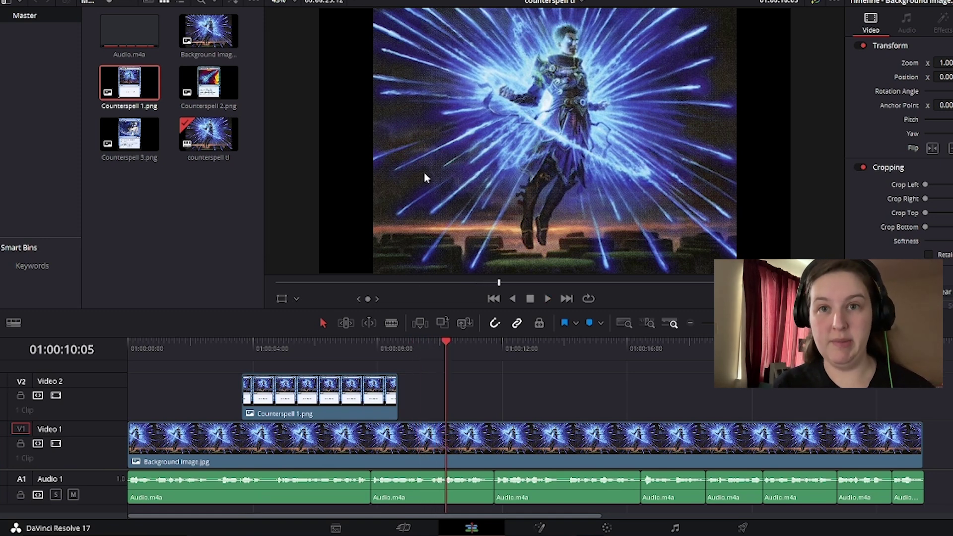
click(218, 88)
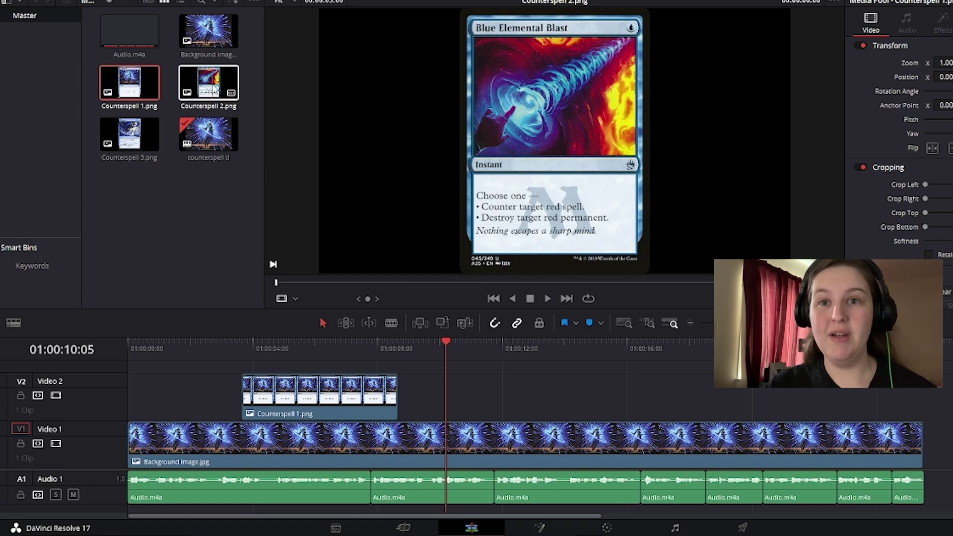
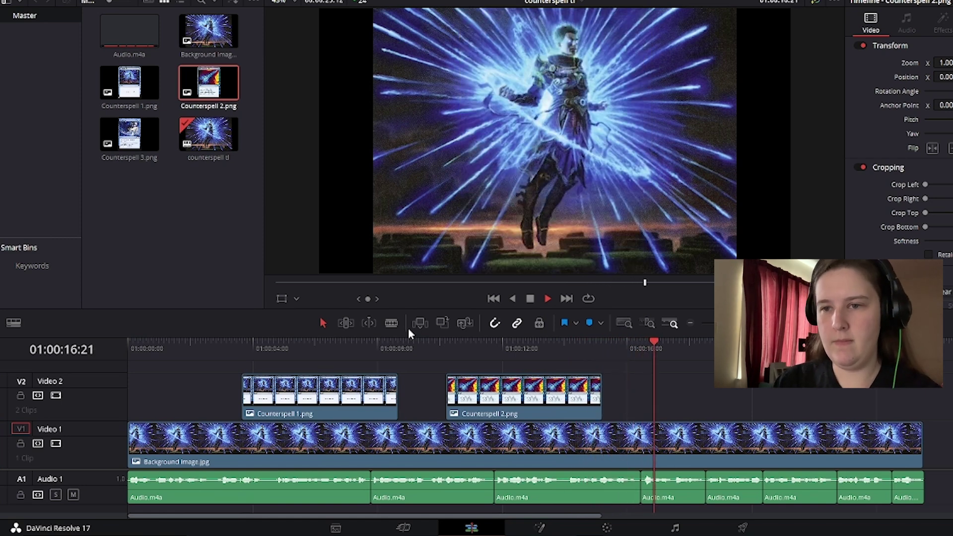
Step: Replay the audio from 01:00:16:11 to locate the third cue and place Counterspell 3.png on Video 2 at 01:00:17:14
click(649, 347)
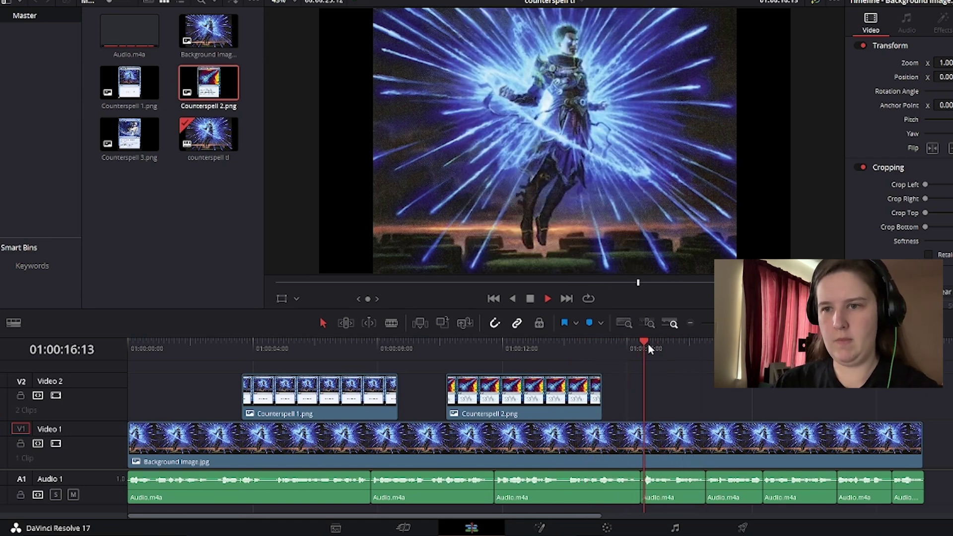
click(642, 348)
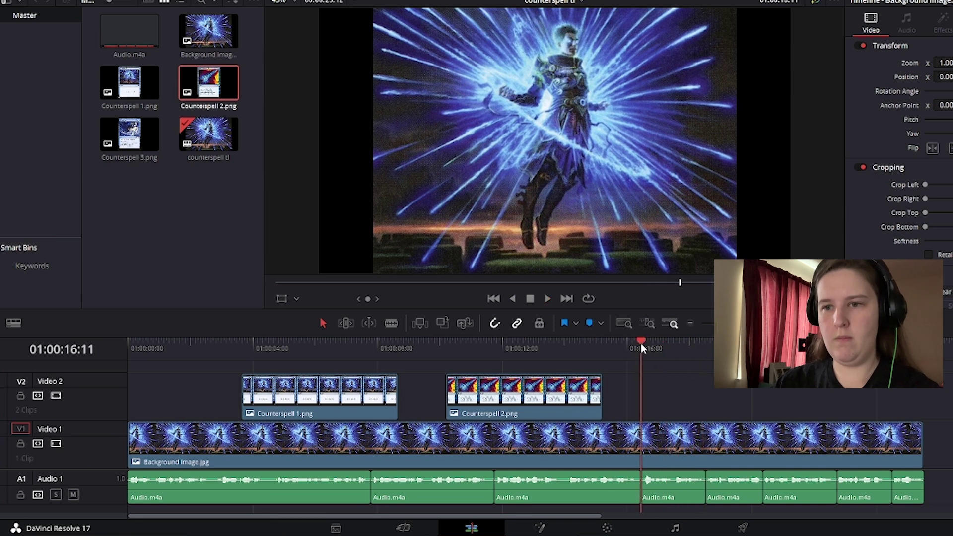
key(space)
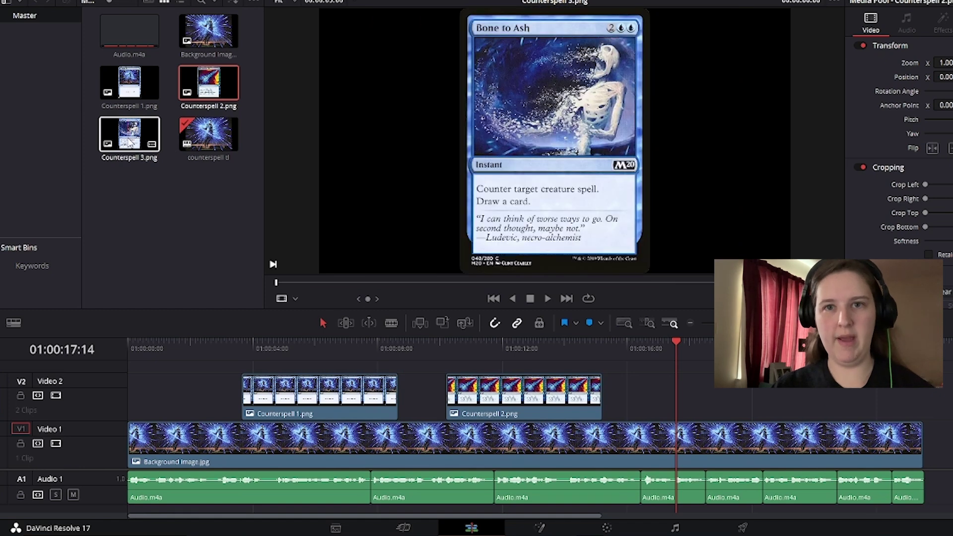
drag(129, 142, 673, 400)
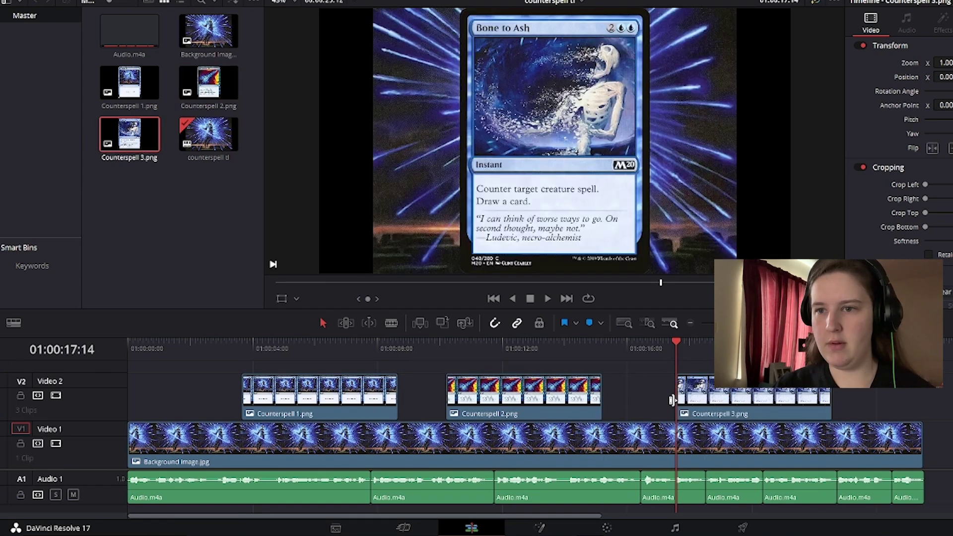
Step: Extend each card image on Video 2 to the next one and the last to the audio's end, and review from 01:00:00:00
key(space)
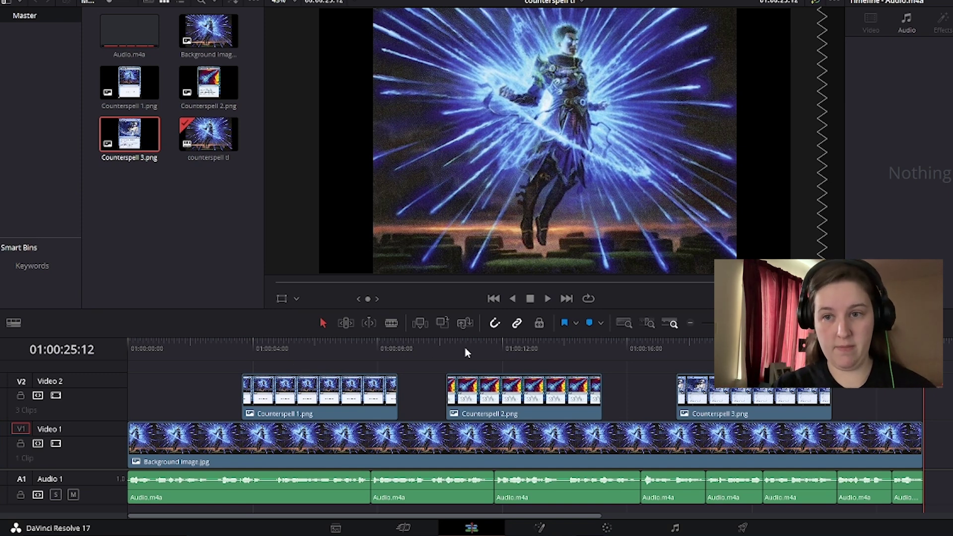
click(494, 350)
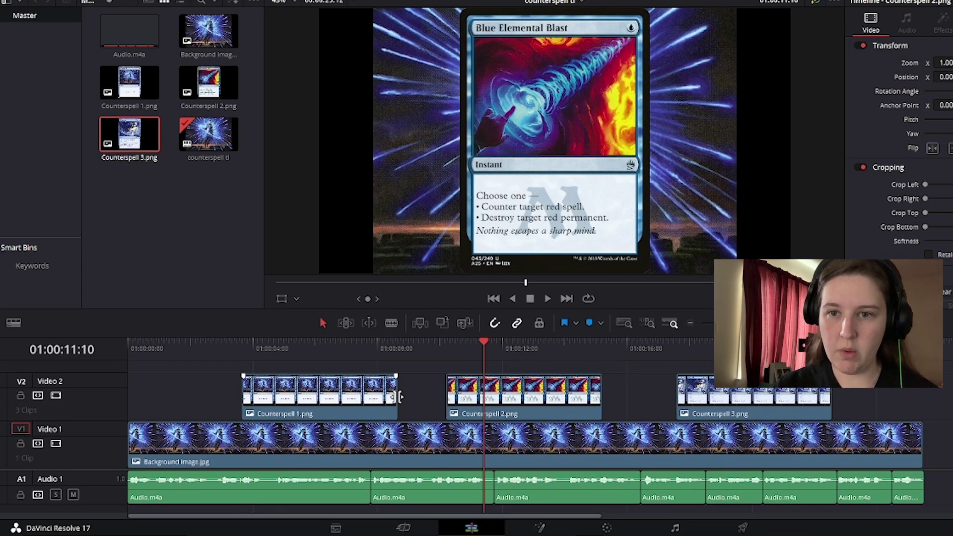
drag(399, 396, 446, 396)
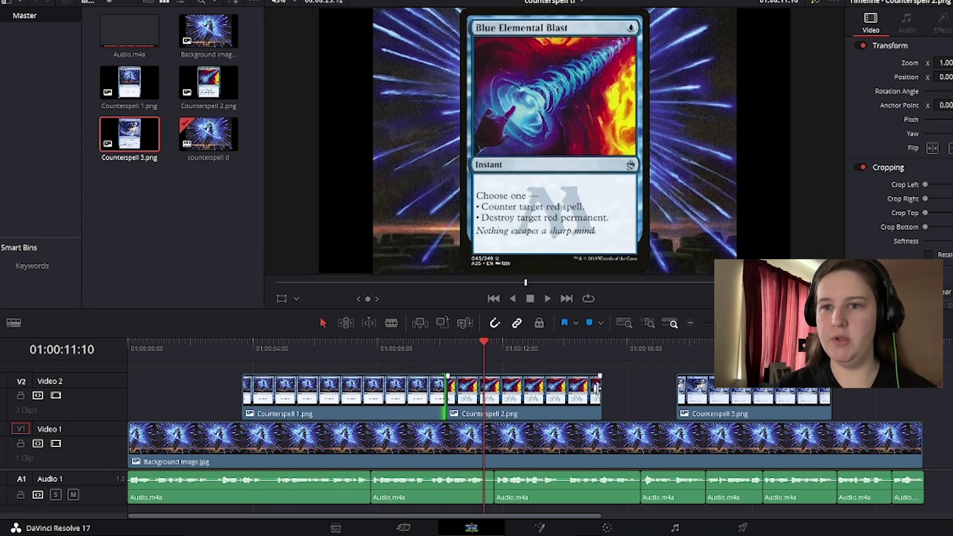
drag(604, 397, 694, 391)
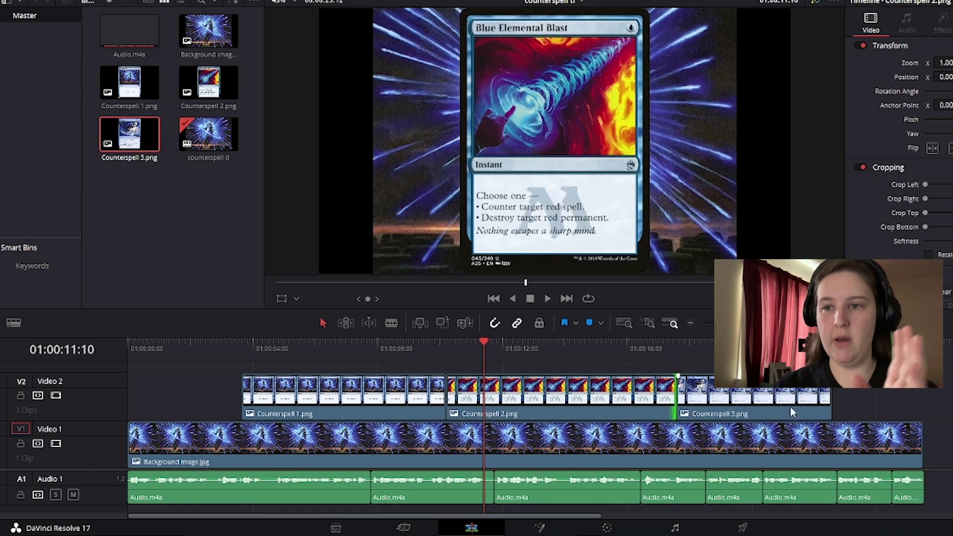
drag(835, 394, 927, 394)
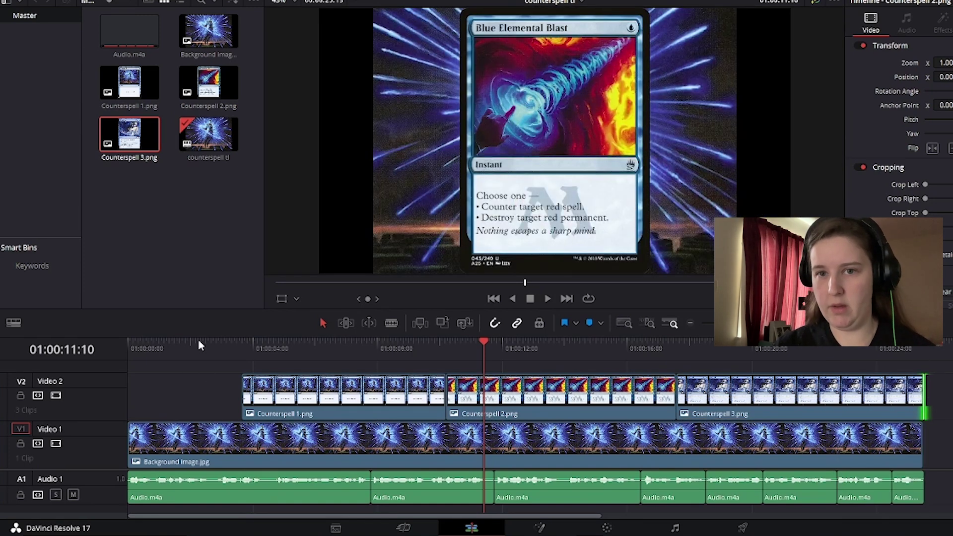
drag(208, 337, 68, 346)
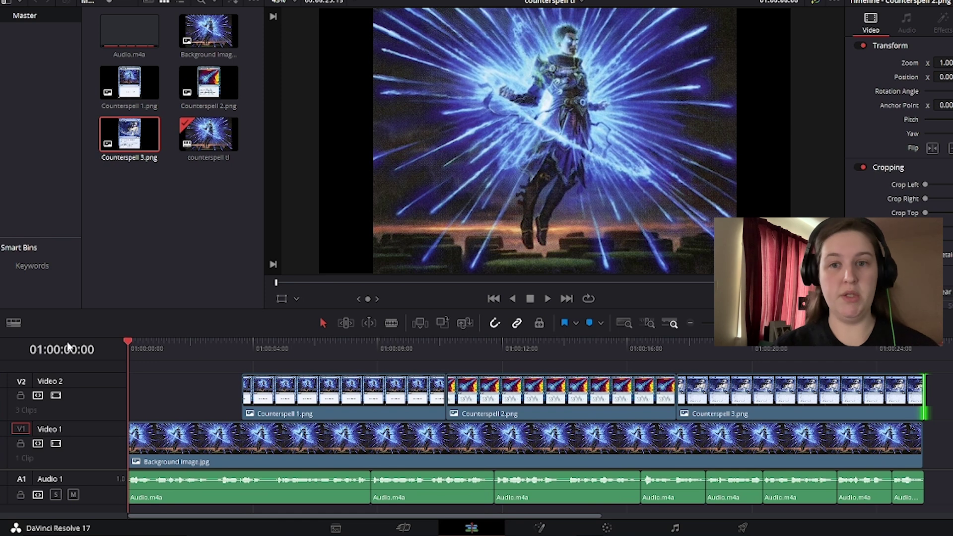
key(space)
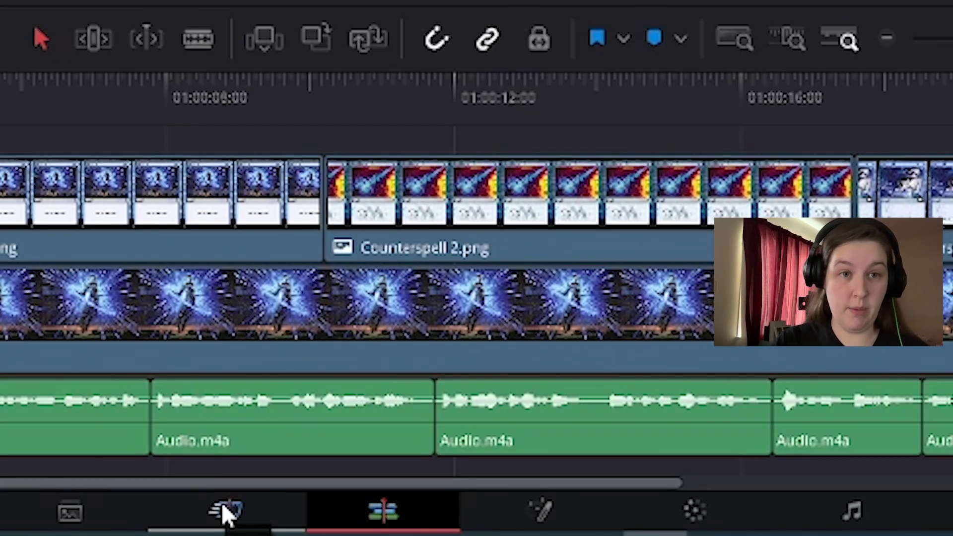
Step: Switch to the Cut page, add a dissolve at the start of Counterspell 1.png and play it back
click(222, 502)
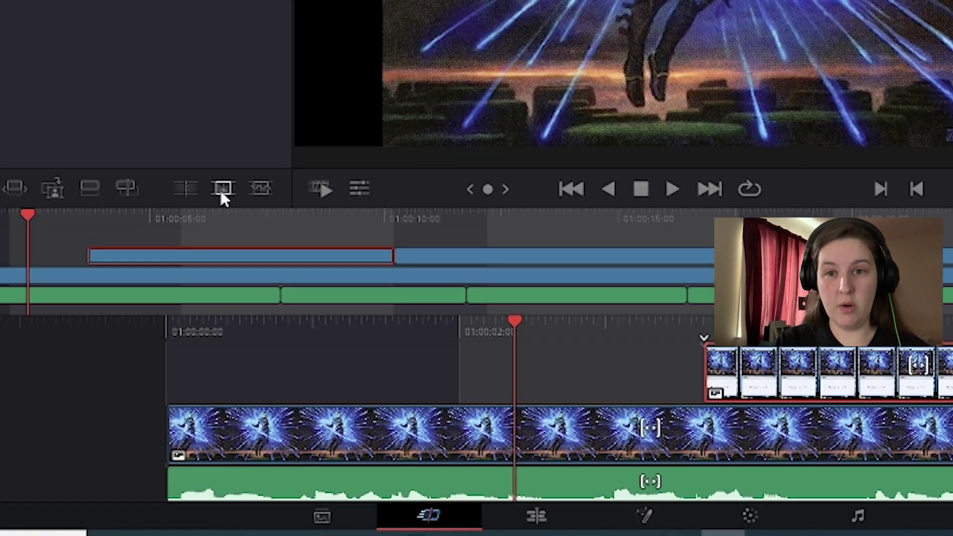
click(274, 323)
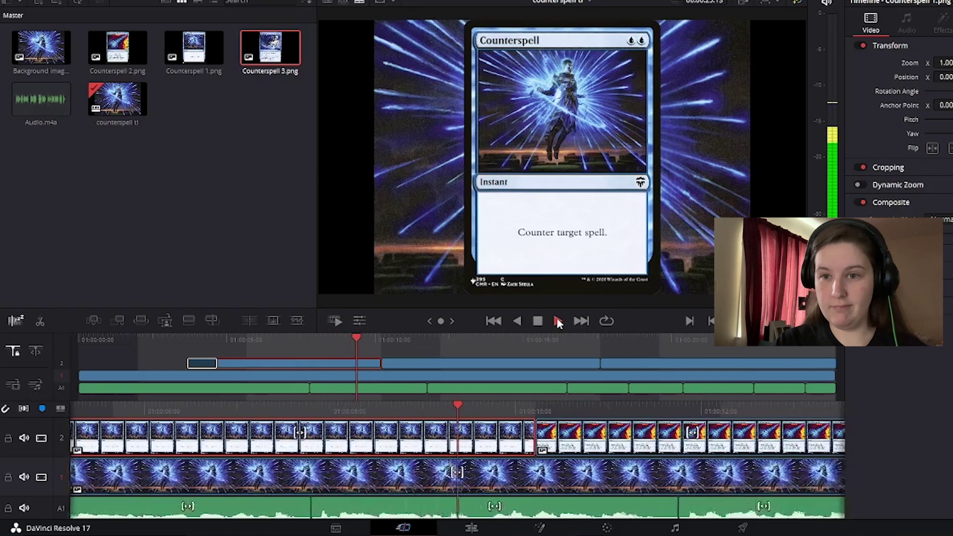
click(553, 313)
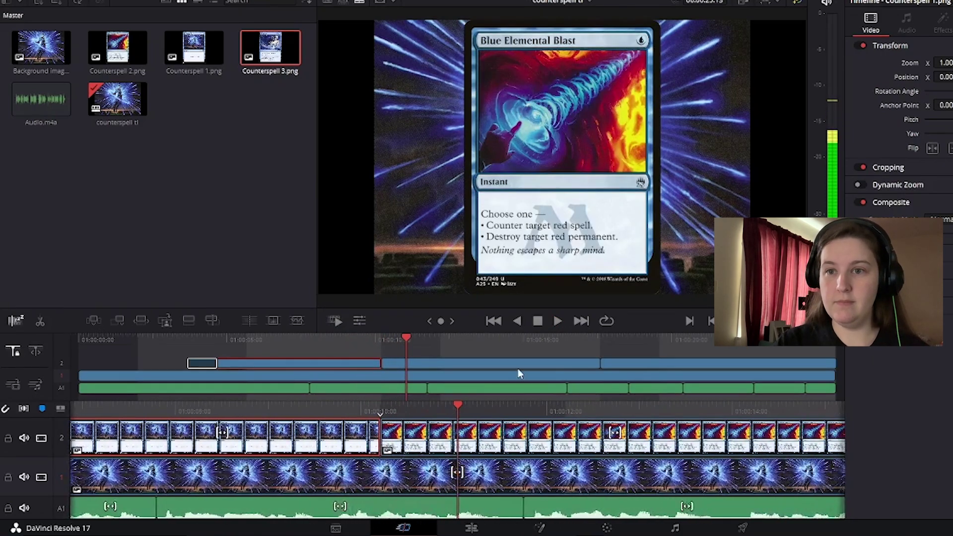
Step: Add a dissolve between Counterspell 1.png and Counterspell 2.png on track 2 and play the timeline through it
click(434, 432)
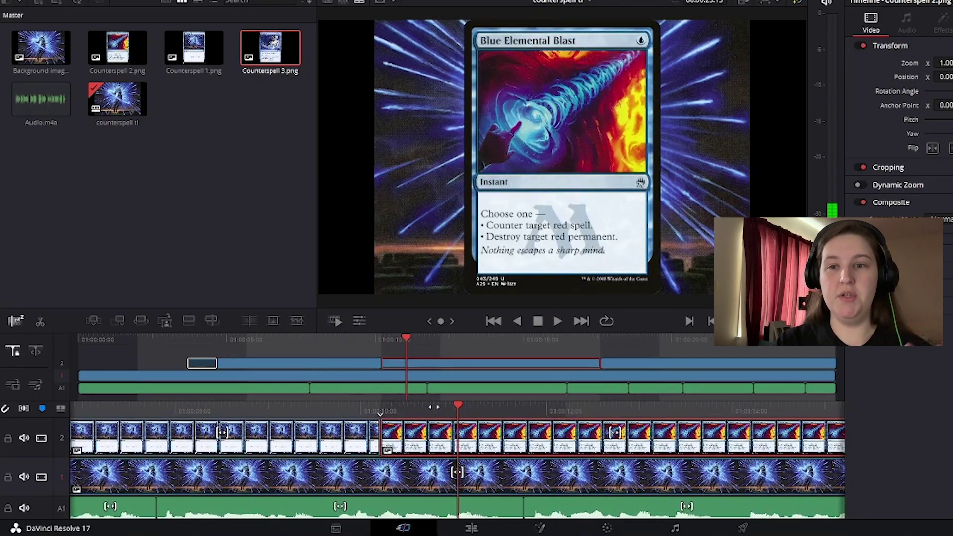
click(273, 322)
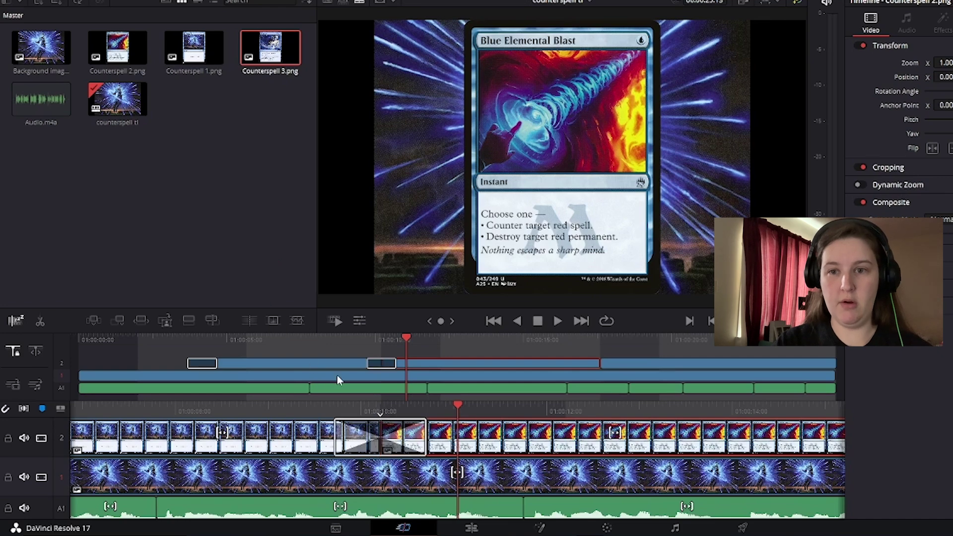
click(339, 341)
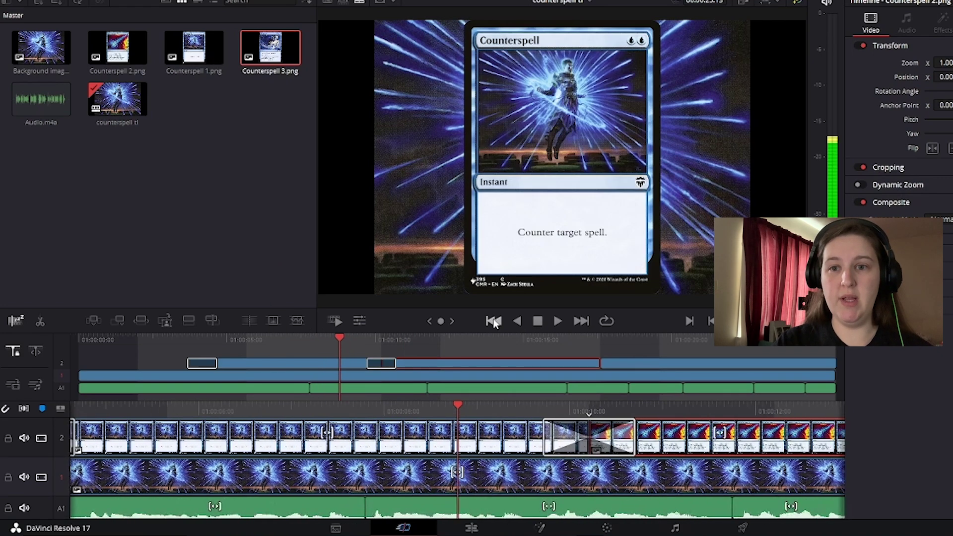
click(558, 323)
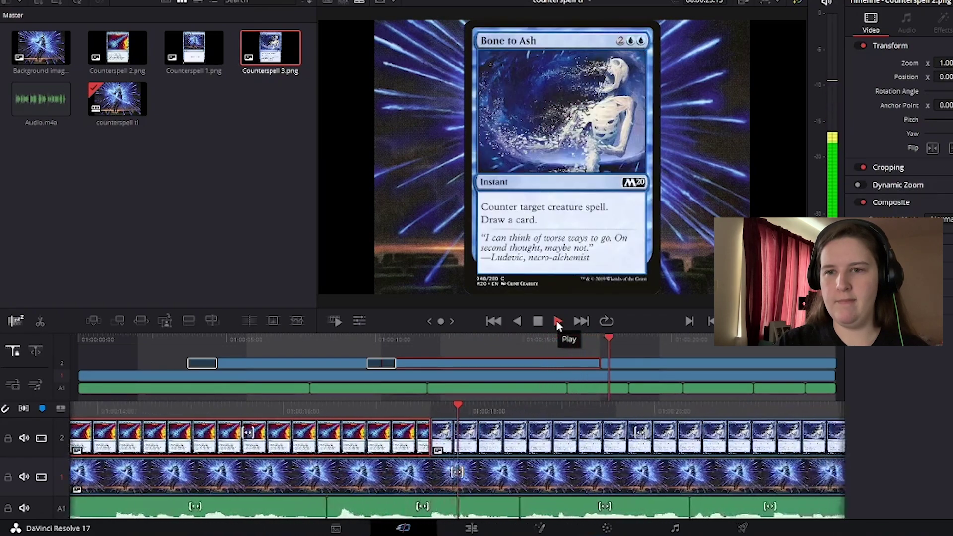
click(537, 322)
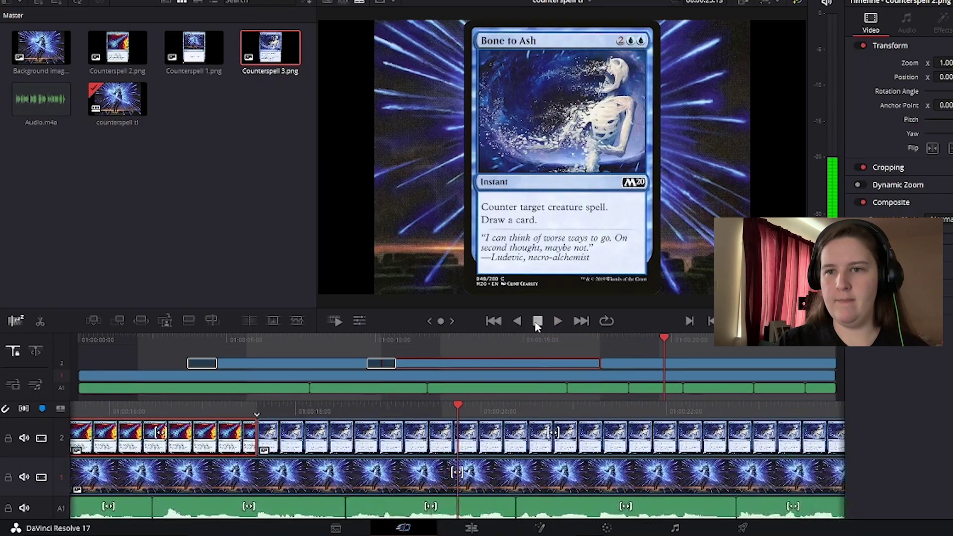
Step: Add a dissolve between Counterspell 2.png and Counterspell 3.png on track 2 and play back all the card transitions
click(271, 436)
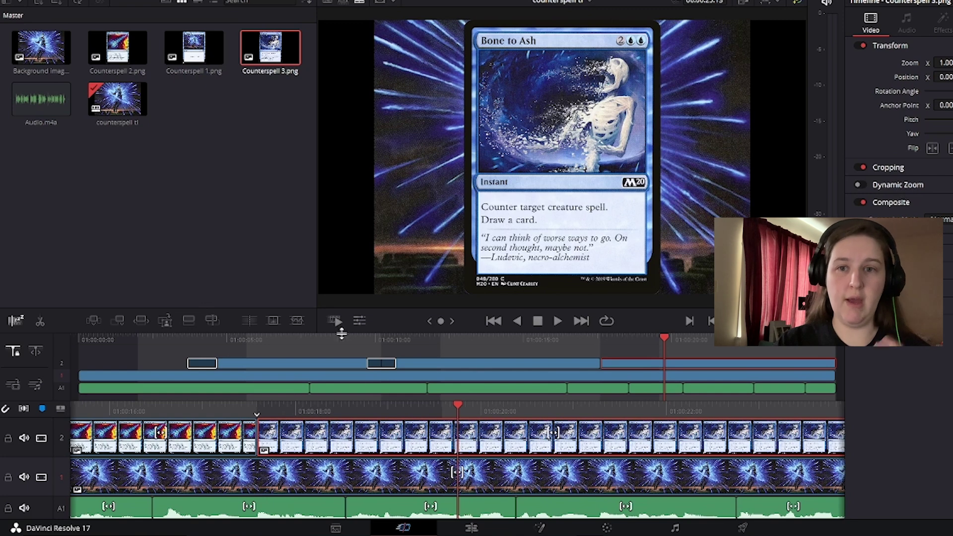
click(277, 324)
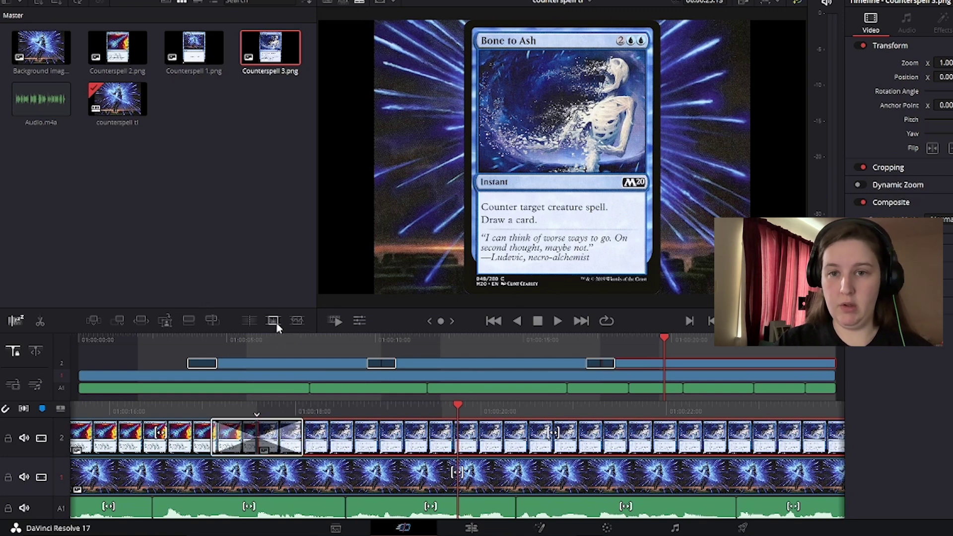
click(170, 337)
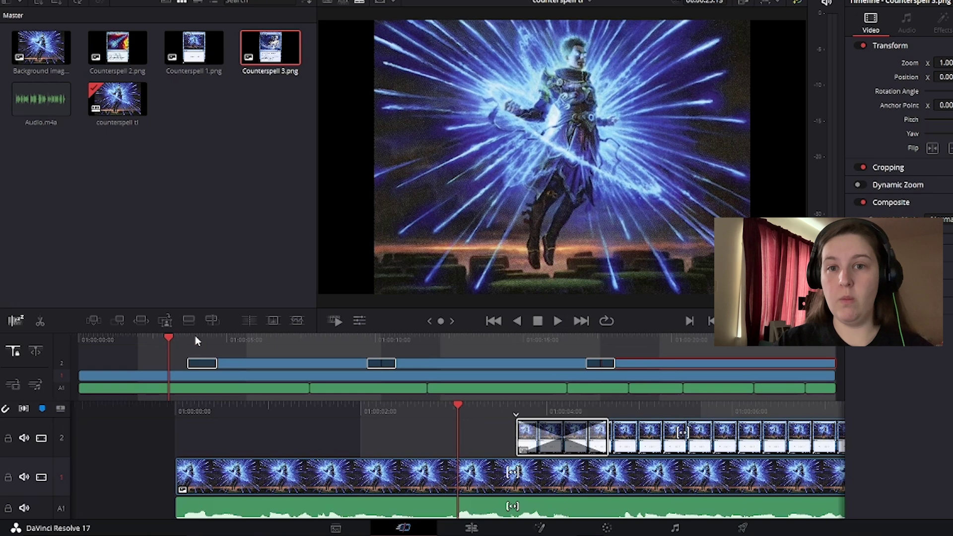
click(559, 322)
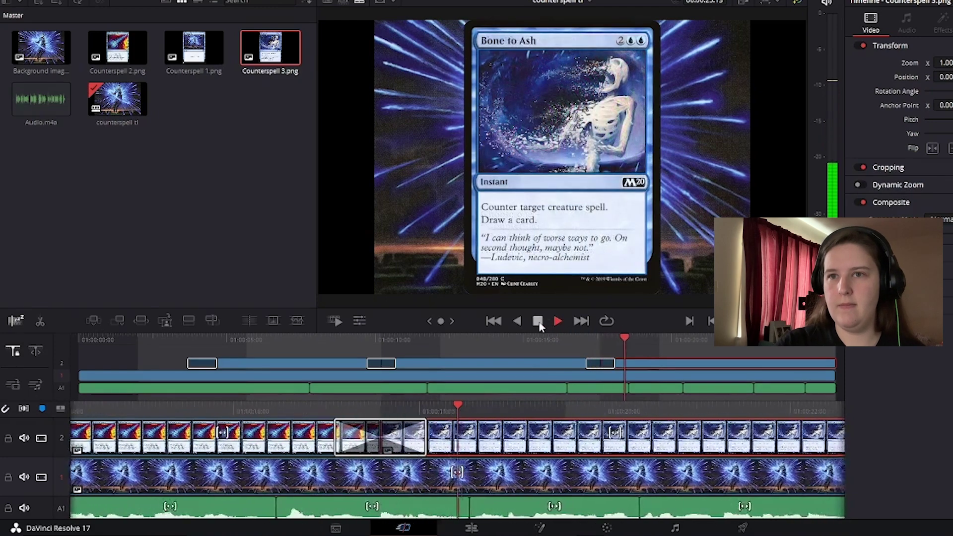
click(538, 322)
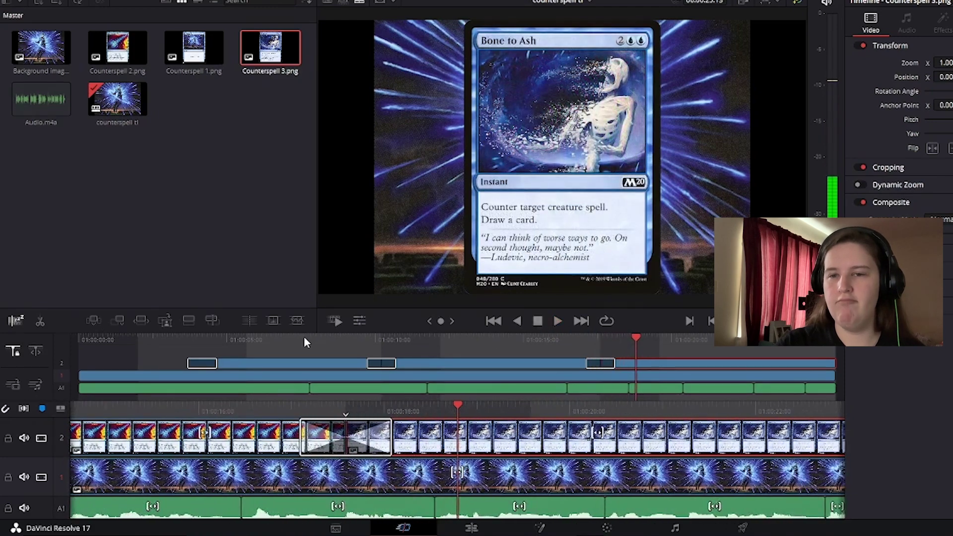
click(174, 339)
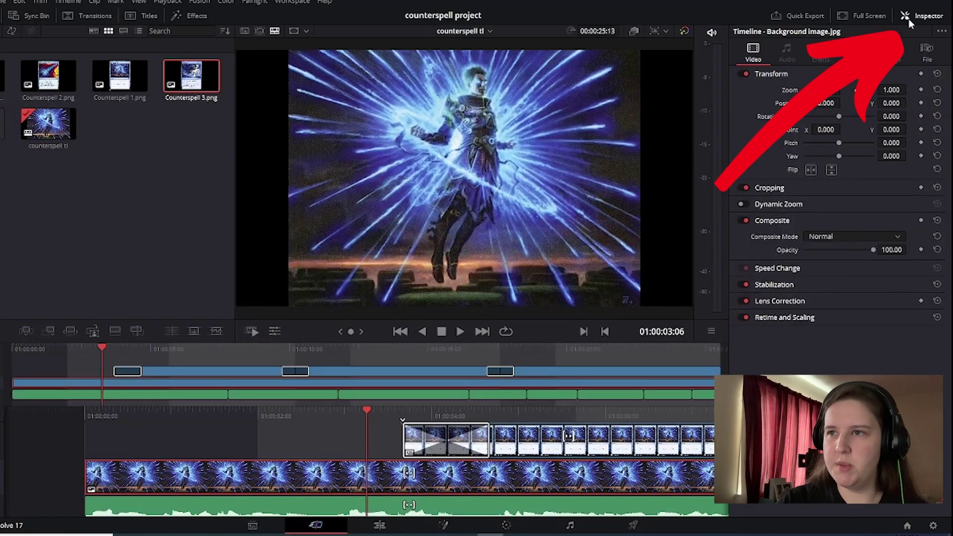
Step: Set the background image's zoom to 1.320 and its vertical position to -155 so it fills the frame
click(925, 11)
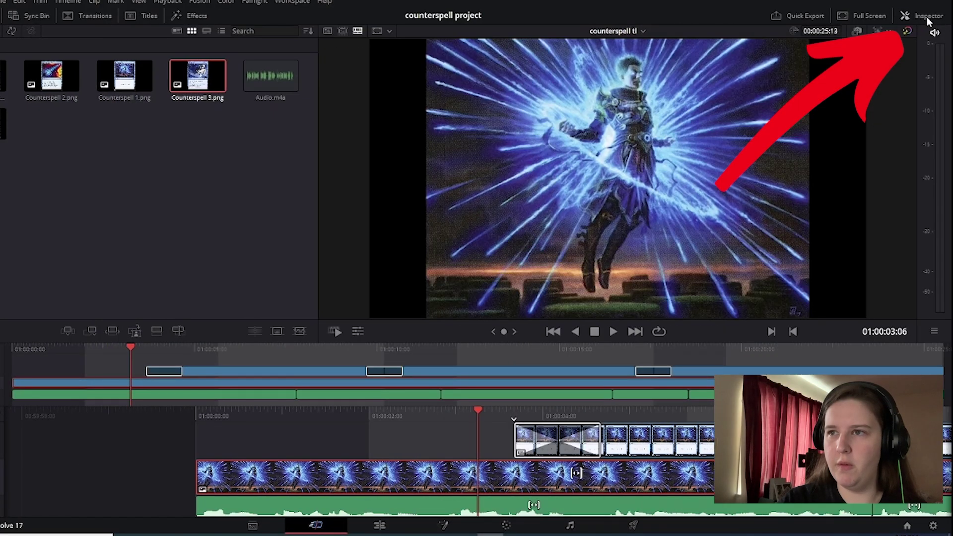
click(926, 17)
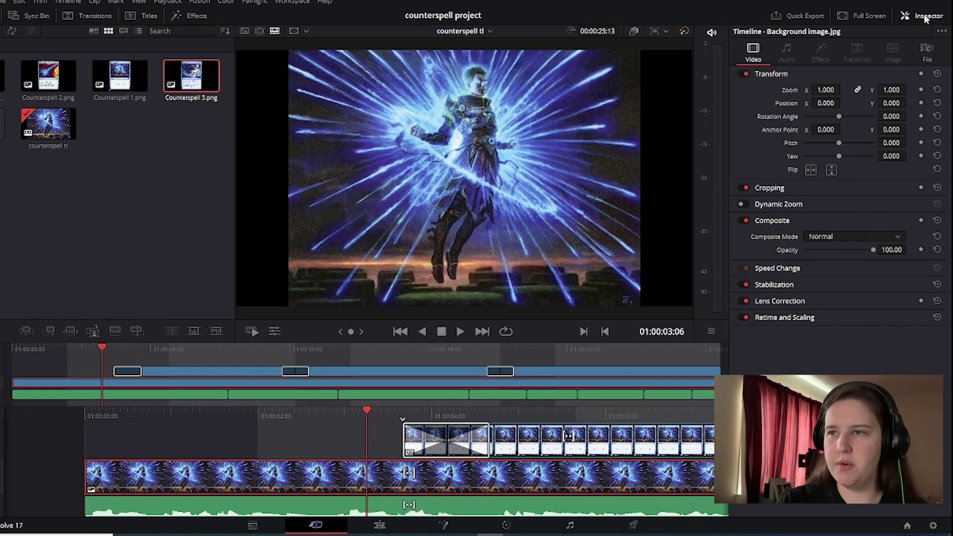
click(916, 18)
click(922, 16)
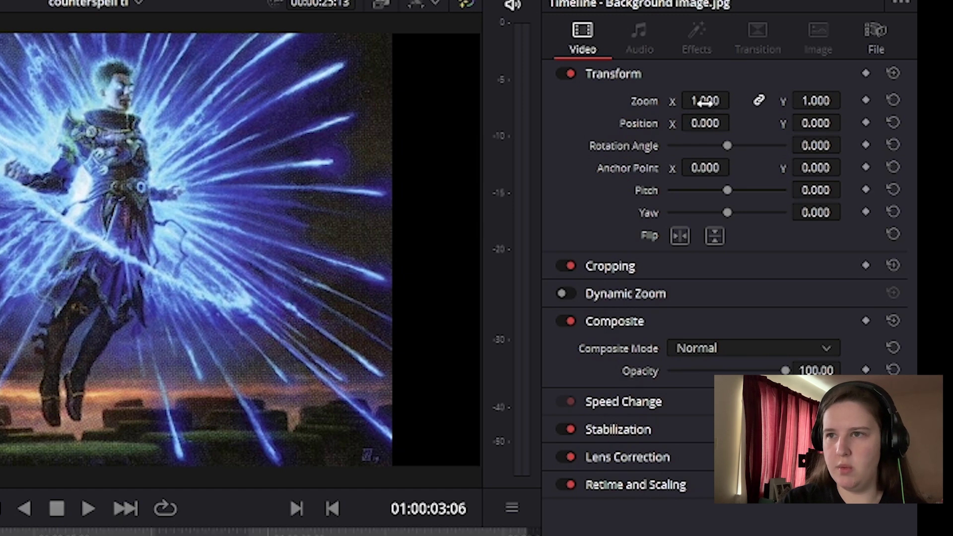
drag(711, 106, 738, 100)
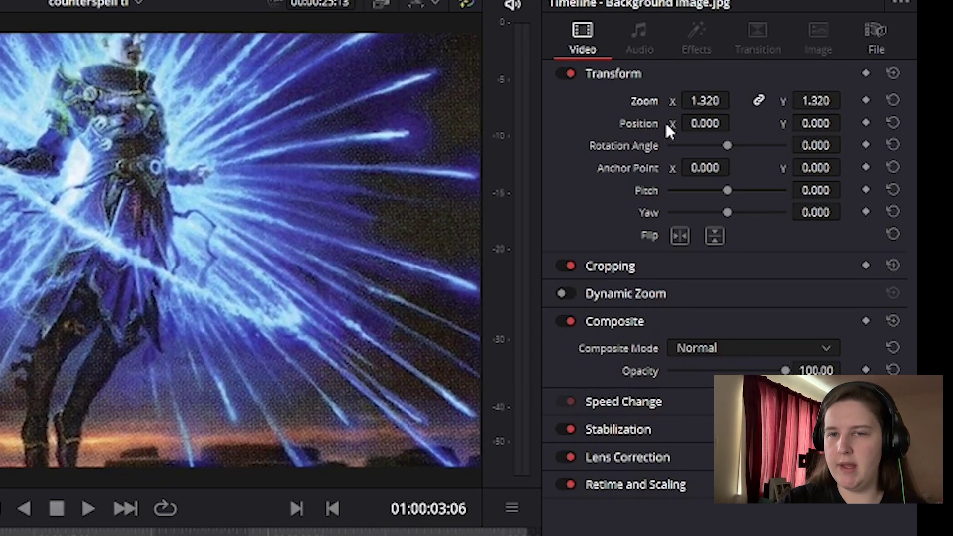
drag(814, 122, 846, 123)
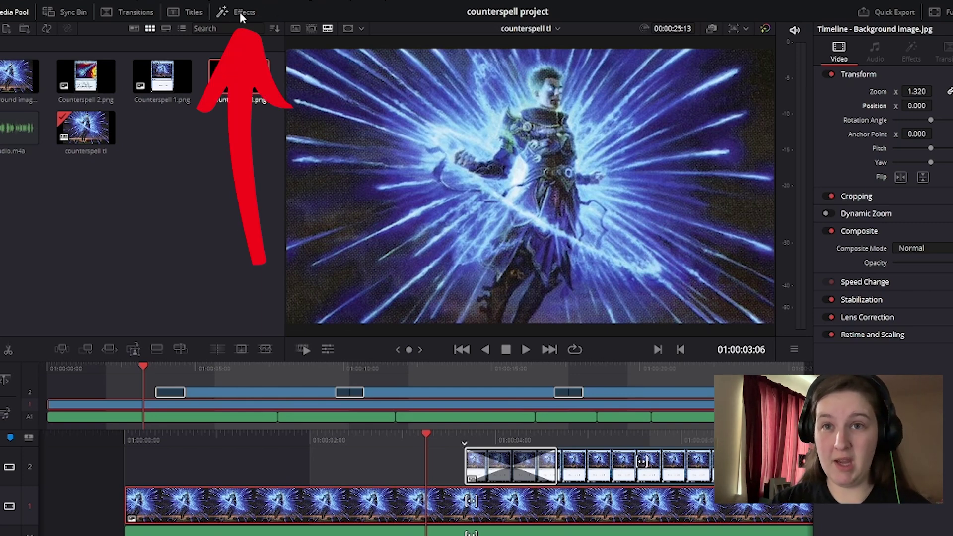
Step: Apply a Gaussian Blur to the background image on Video 1 and bring up its strength settings
click(244, 13)
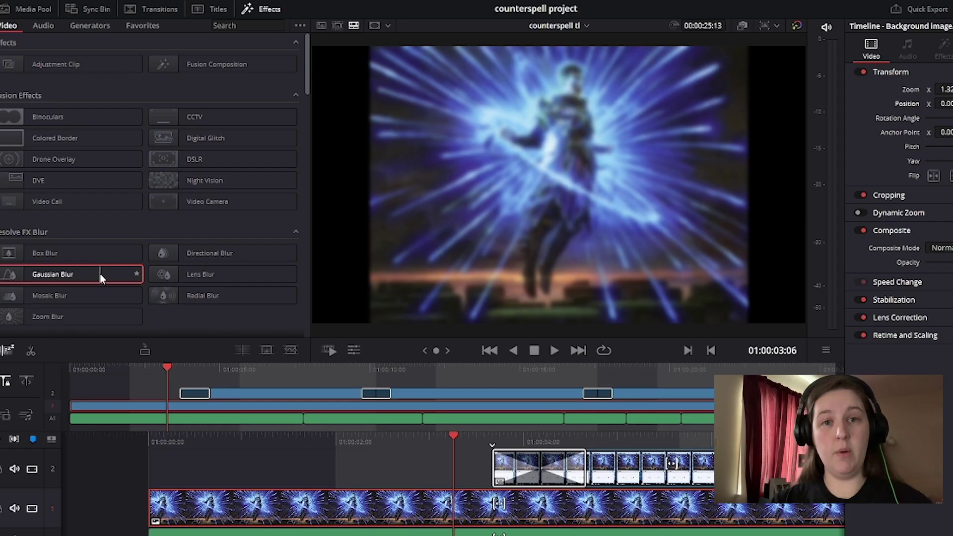
drag(169, 278, 272, 514)
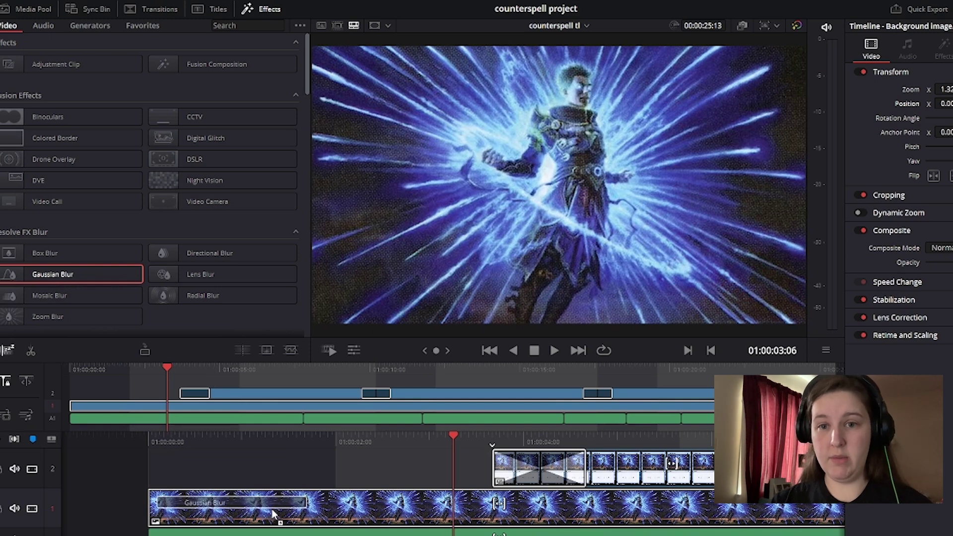
drag(272, 513, 273, 514)
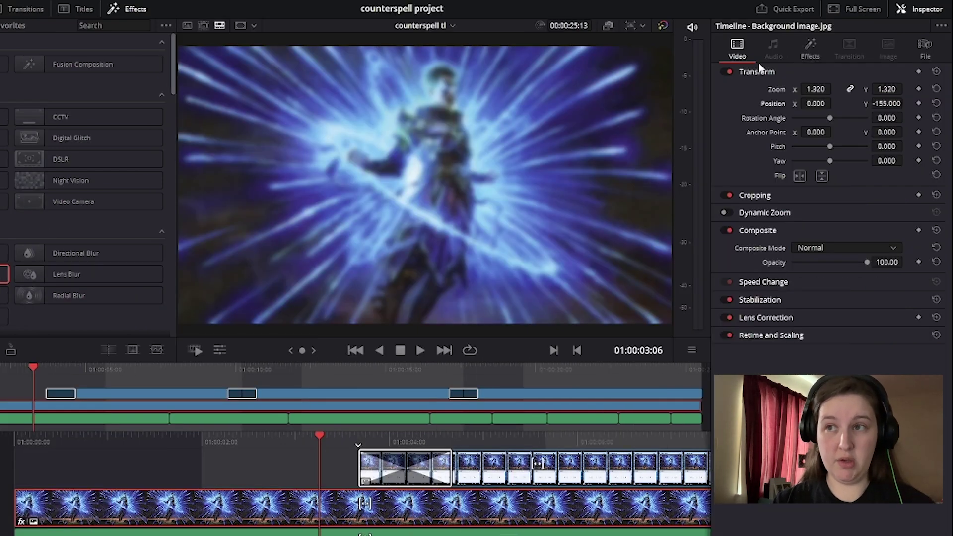
click(811, 47)
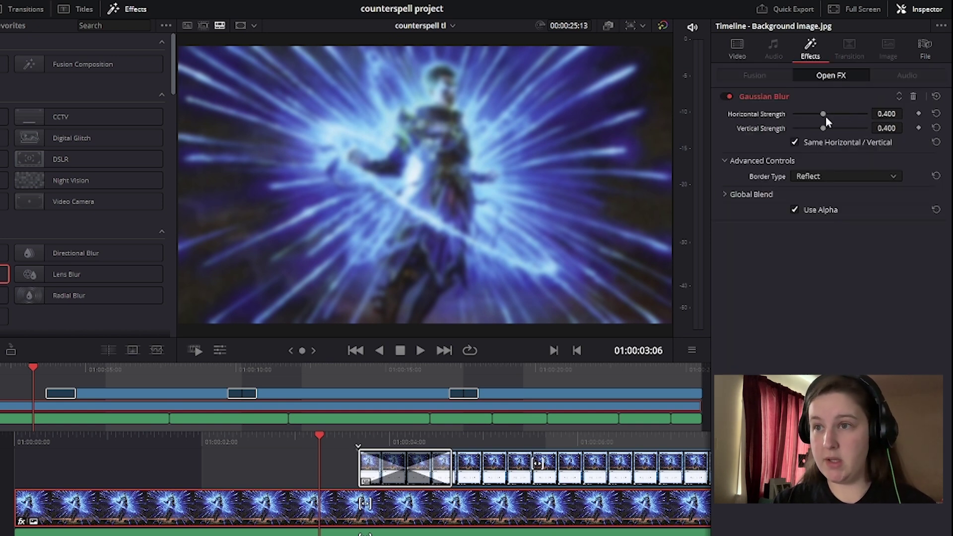
mouse_move(823, 112)
mouse_down()
mouse_move(844, 119)
mouse_move(804, 117)
mouse_move(825, 119)
mouse_up()
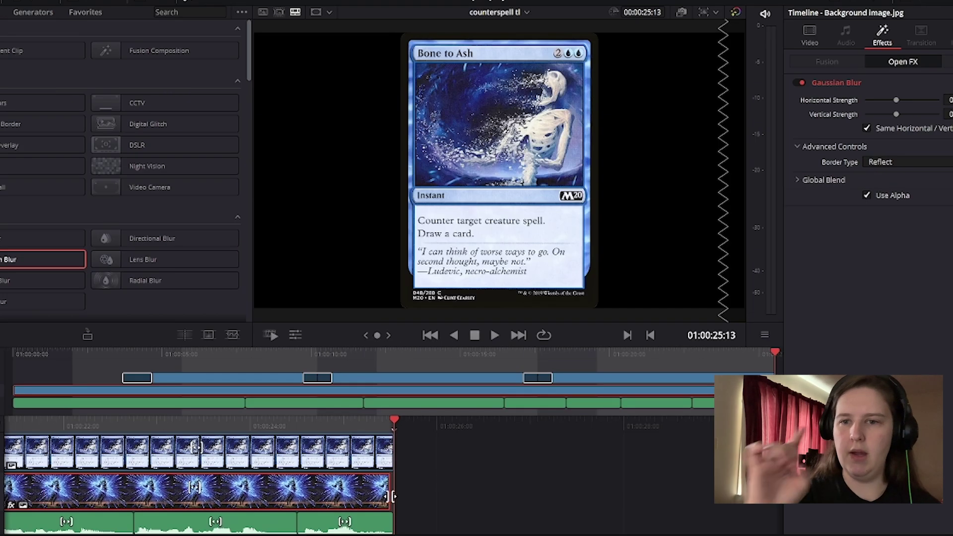
Step: Extend the background image on Video 1 to the end of the last card image and check the timeline's end
drag(393, 496, 393, 497)
drag(381, 426, 353, 428)
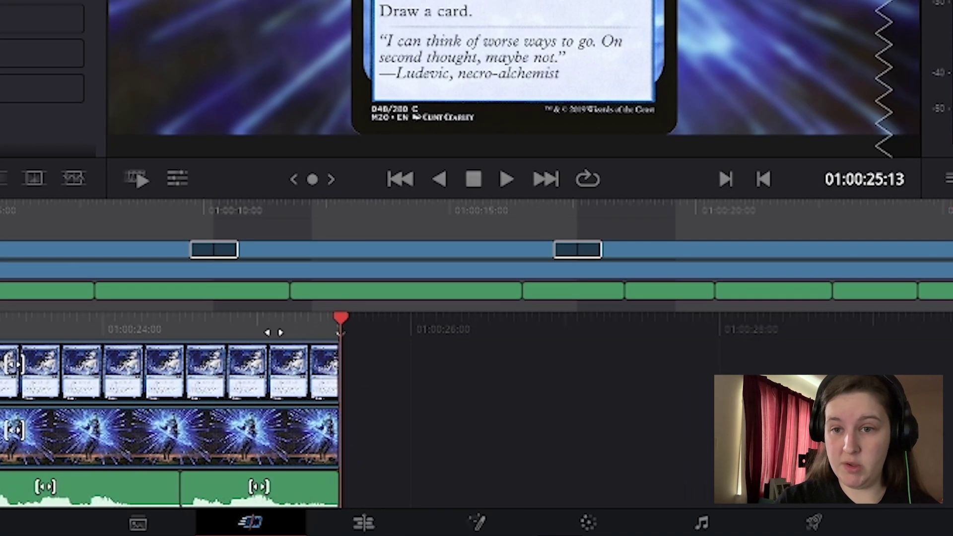
drag(274, 333, 317, 329)
drag(364, 487, 365, 486)
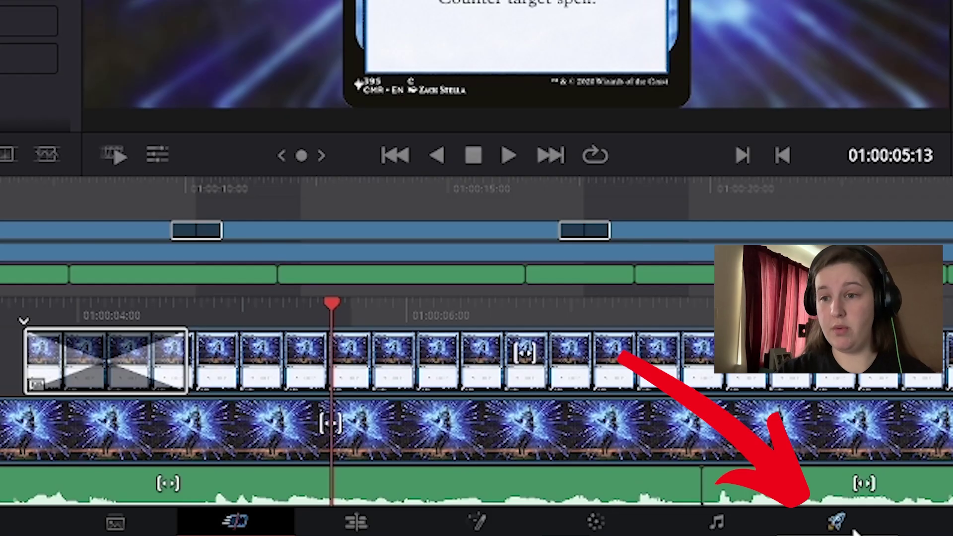
Step: Switch to the Deliver page, name the output file counterspell vid and set its save location to the Desktop
click(669, 530)
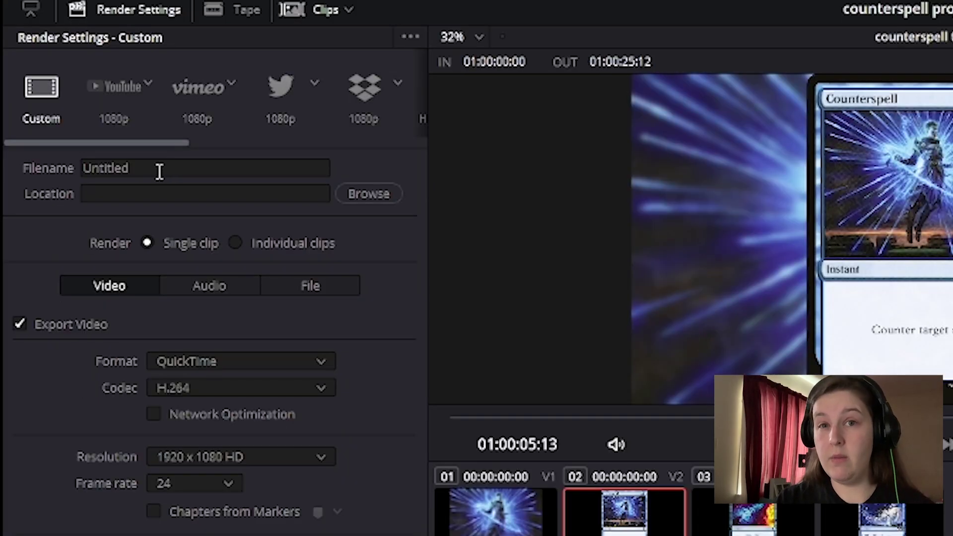
click(159, 171)
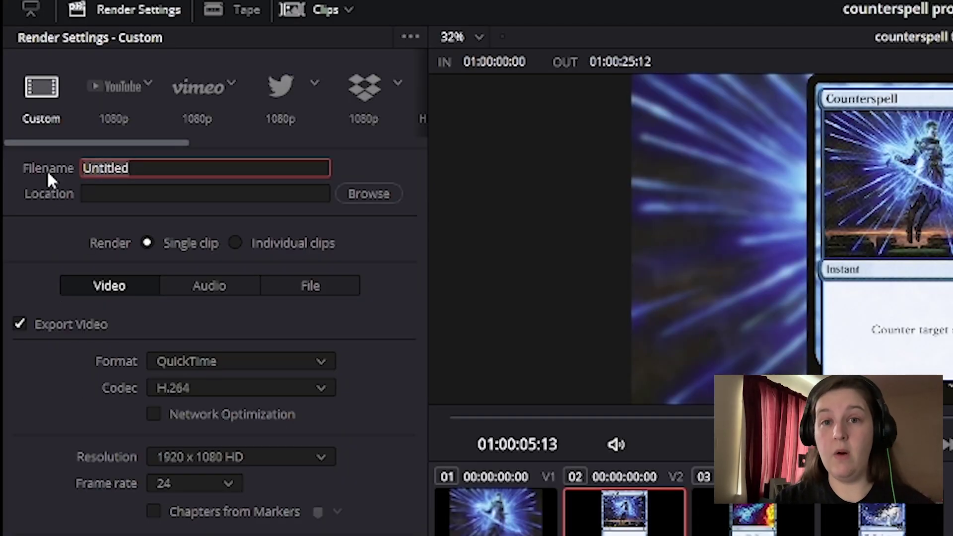
text(x)
key(BackSpace)
text(coun)
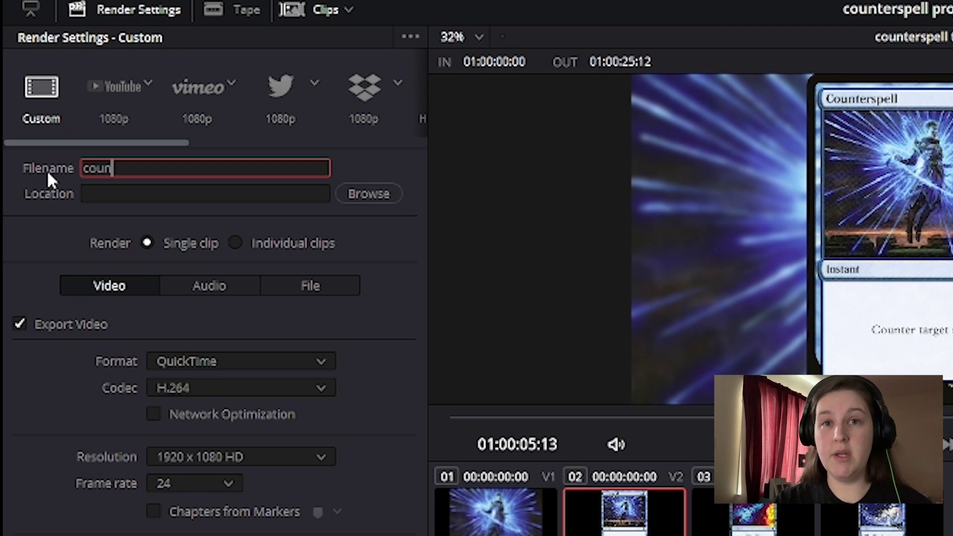
text(terspell vid)
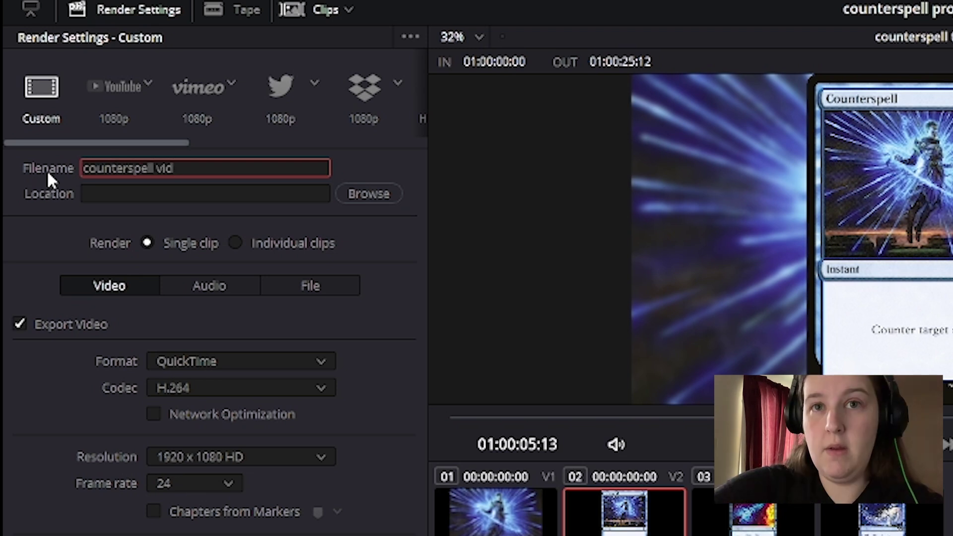
click(351, 194)
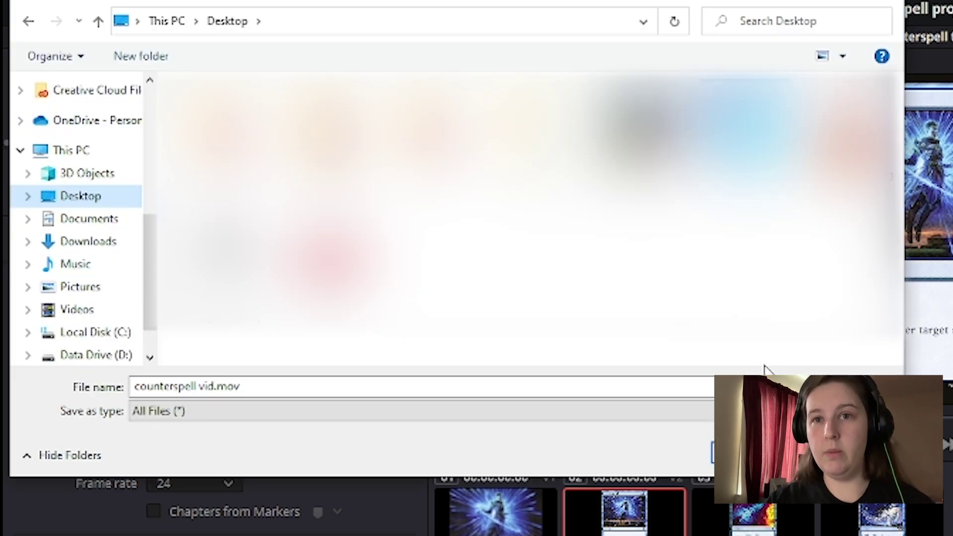
key(Return)
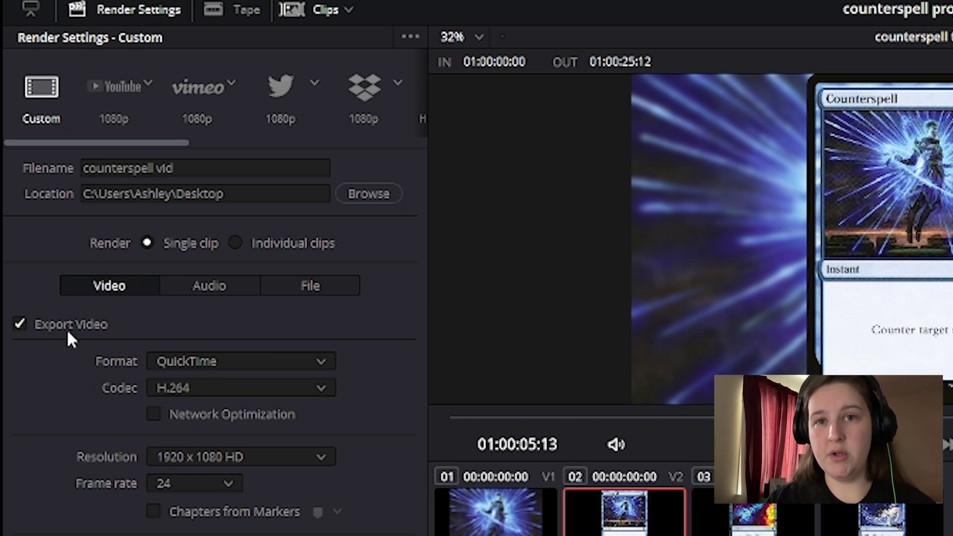
Step: Set the export format to MP4 and the frame rate to 30 (3:2)
click(217, 361)
click(197, 510)
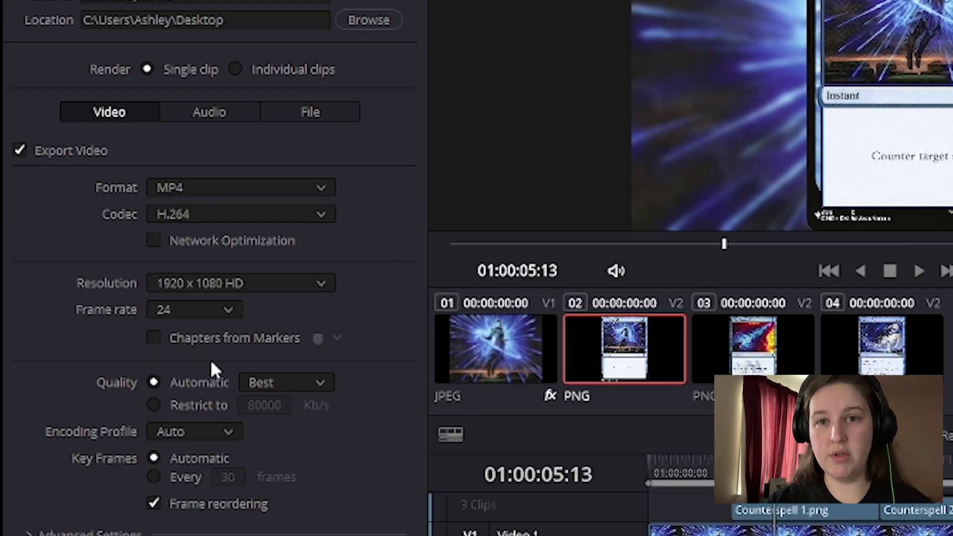
click(176, 308)
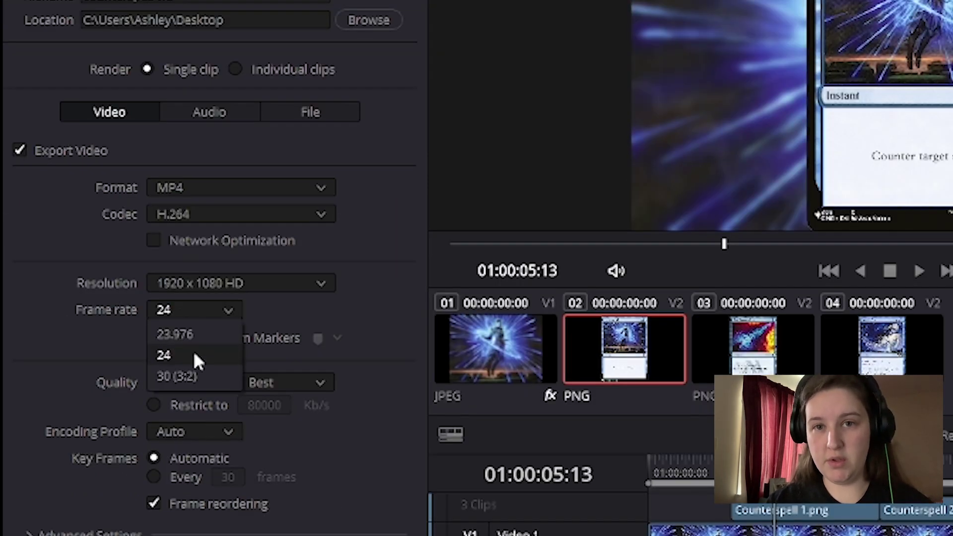
click(210, 377)
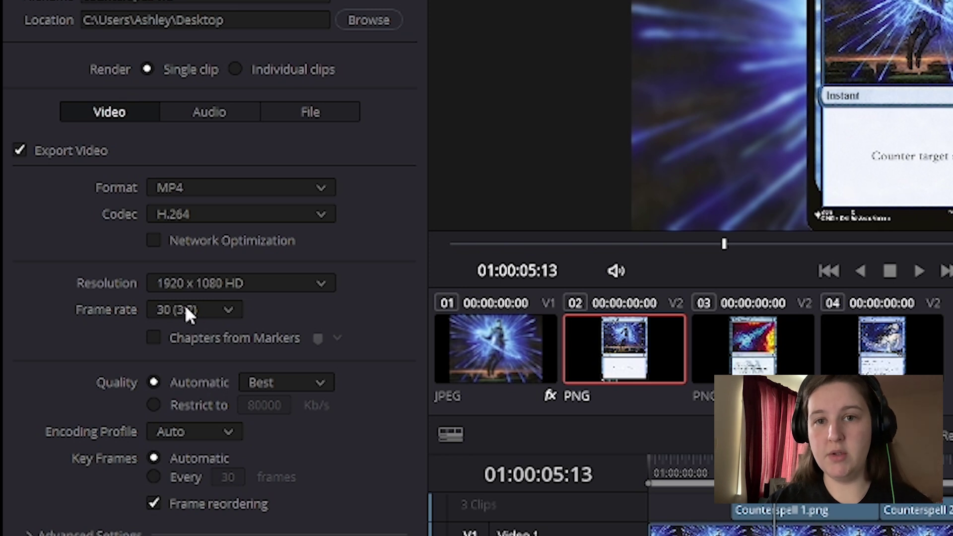
Step: Add the counterspell vid export to the render queue and start rendering all queued jobs
scroll(184, 305, up, 1)
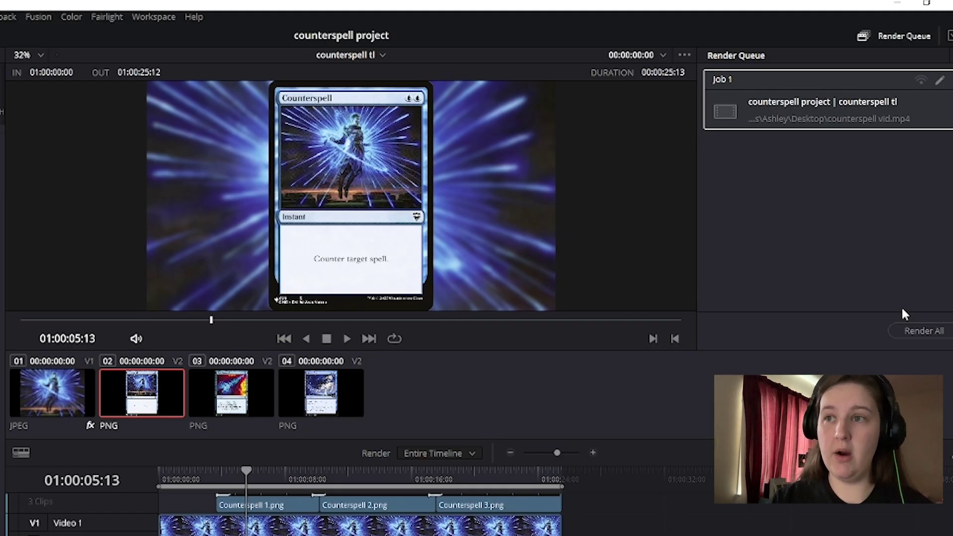
click(913, 331)
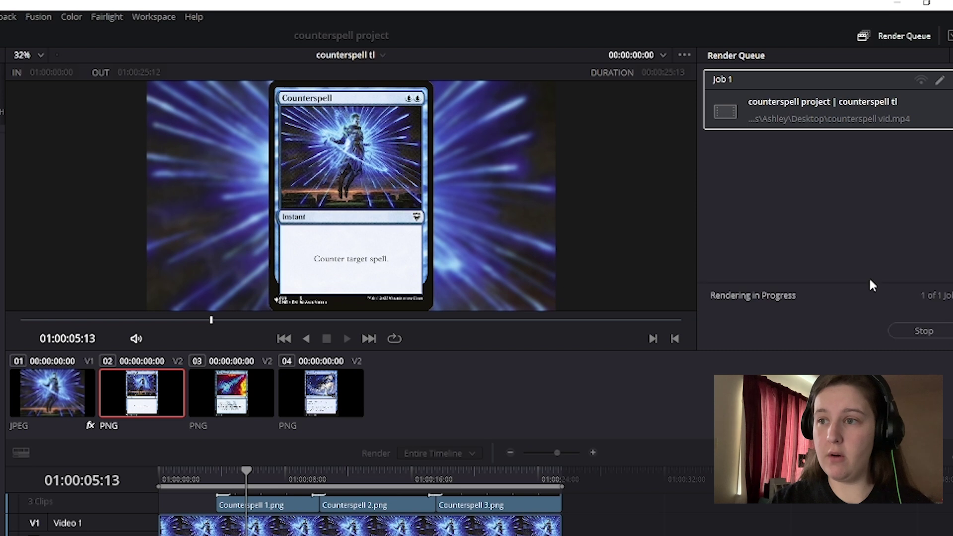